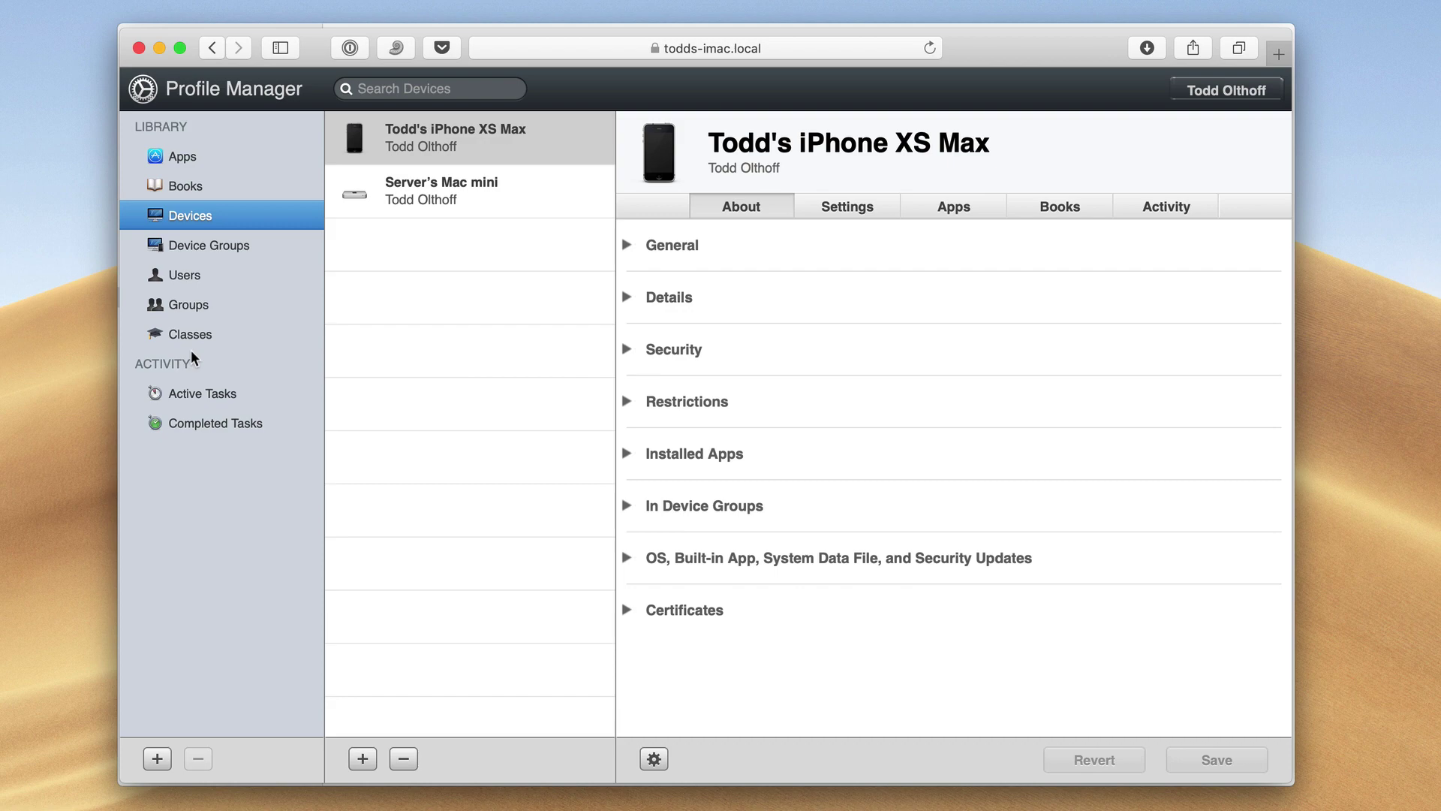
Browse the Apps library overview, then the Books page covering Volume Purchase and Enterprise Books.
left_click(183, 155)
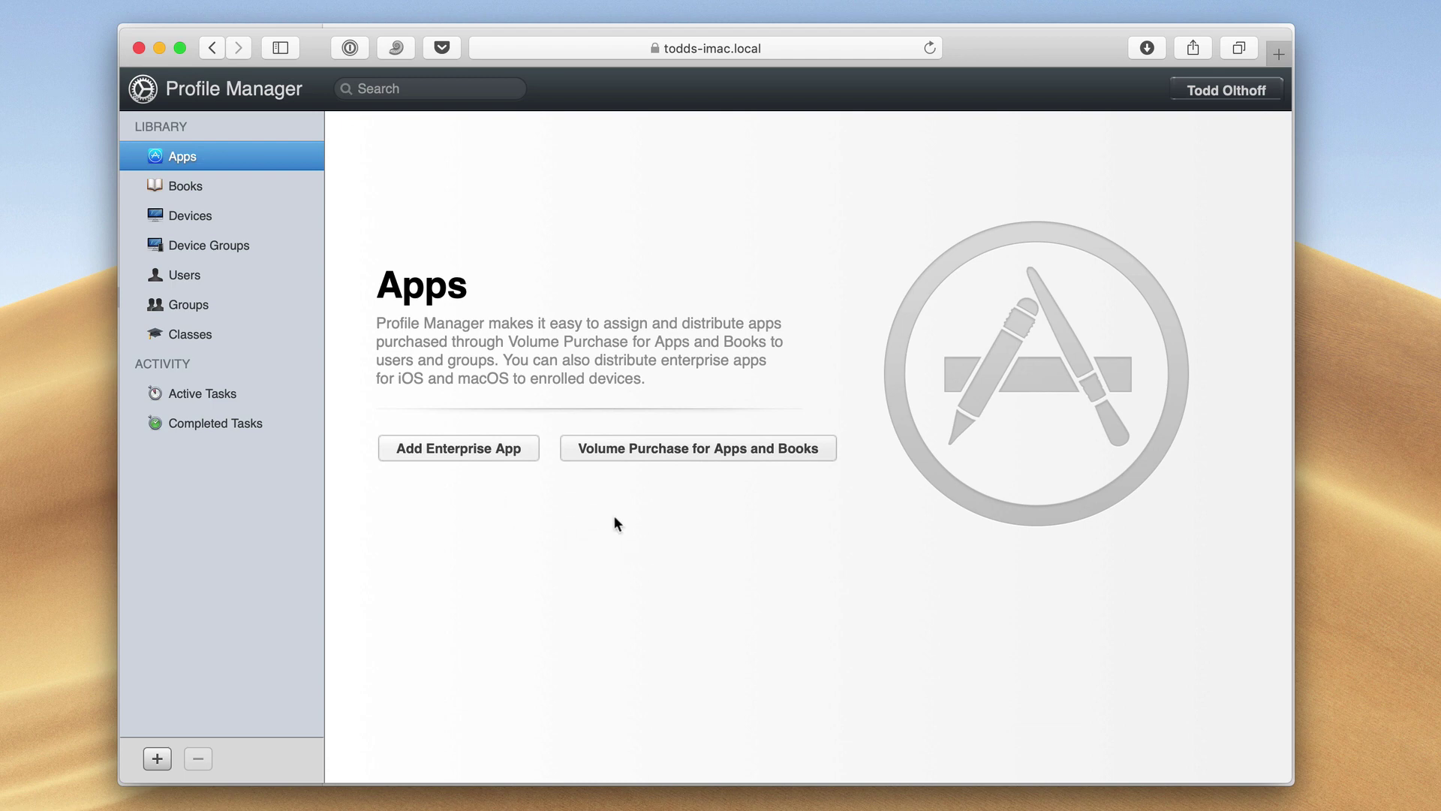
left_click(189, 189)
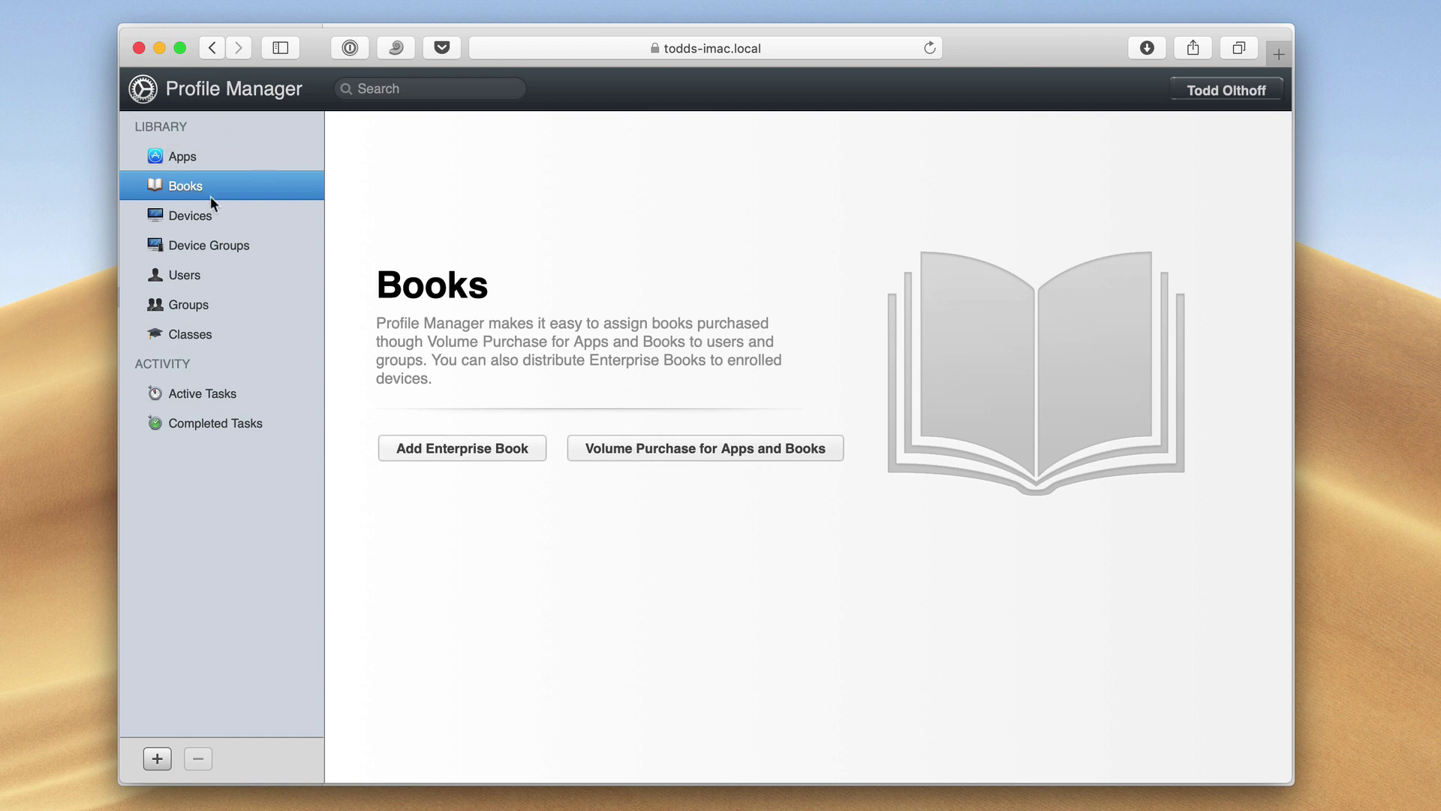
Revisit the enrolled devices list, then view the Device Groups overview page.
left_click(182, 217)
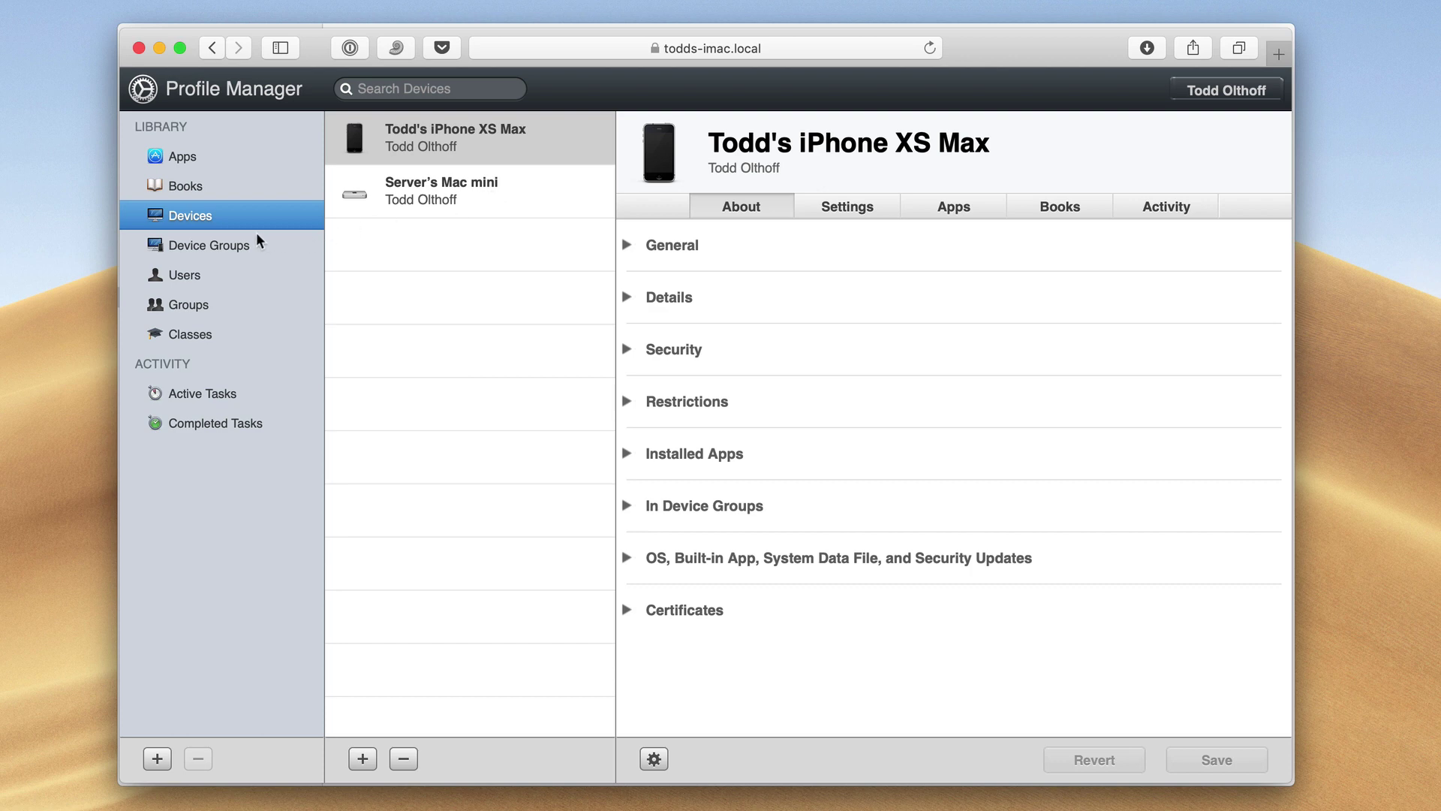
left_click(215, 246)
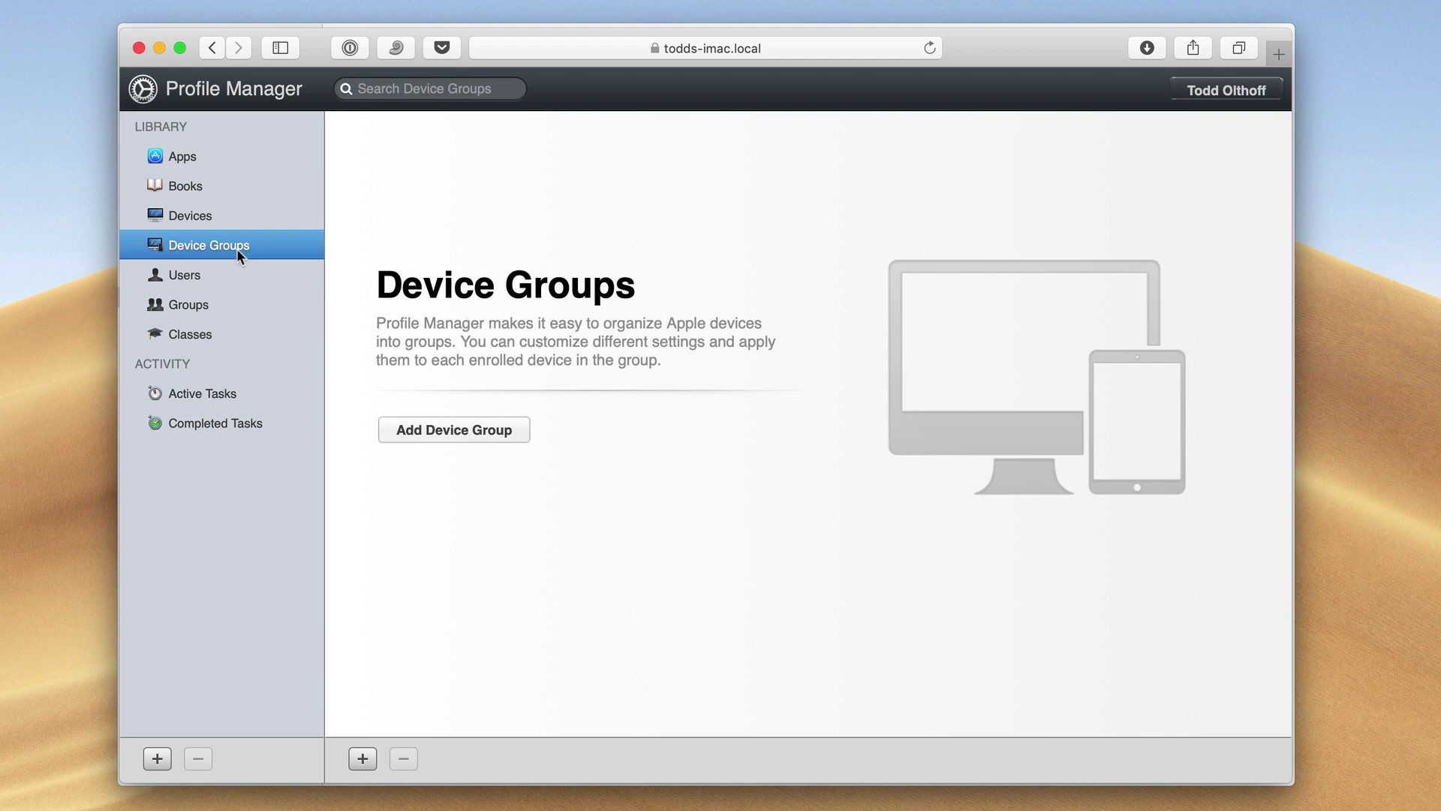
Review the ScreenCastsOnline user's restrictions and the Everyone group, then view the Classes page.
left_click(193, 281)
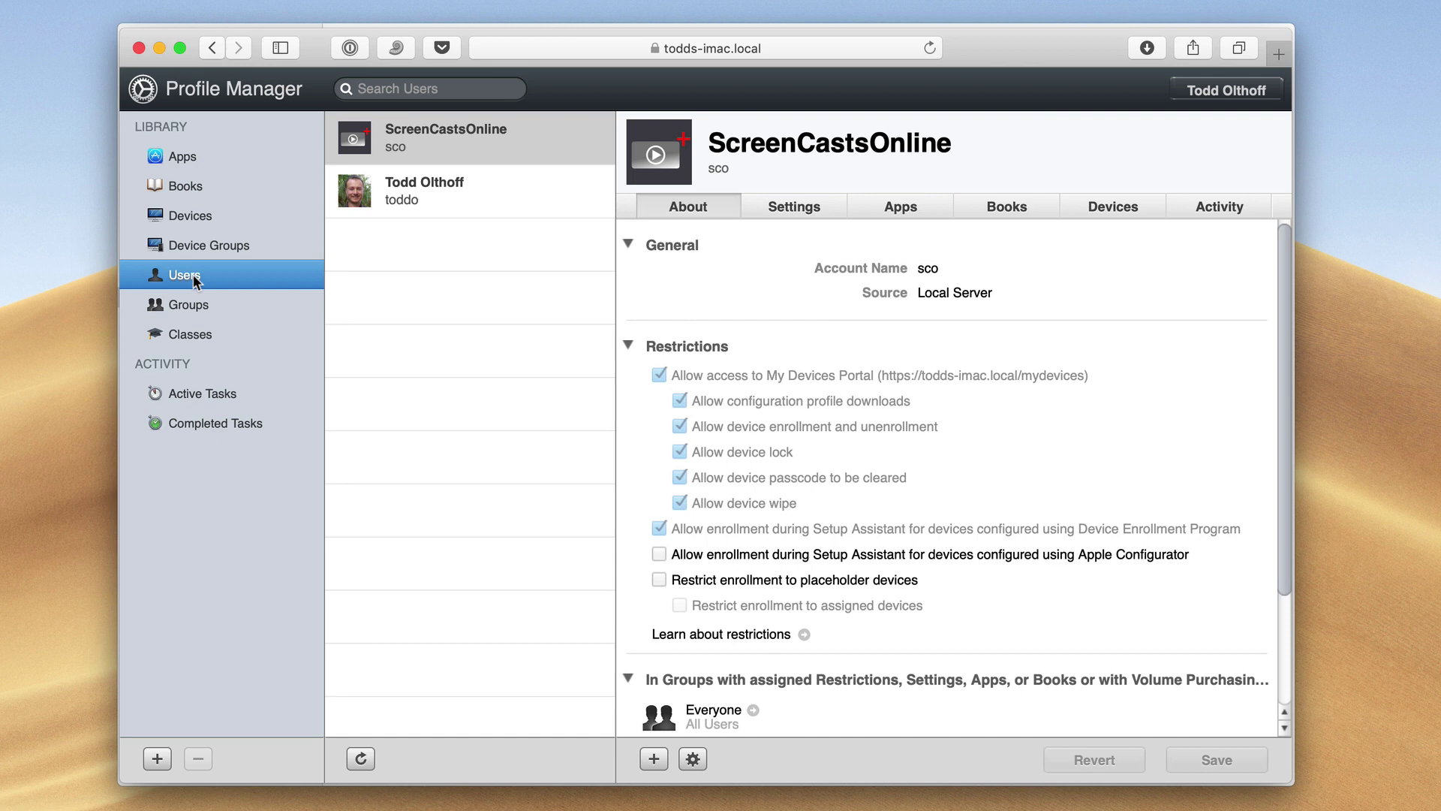
left_click(180, 311)
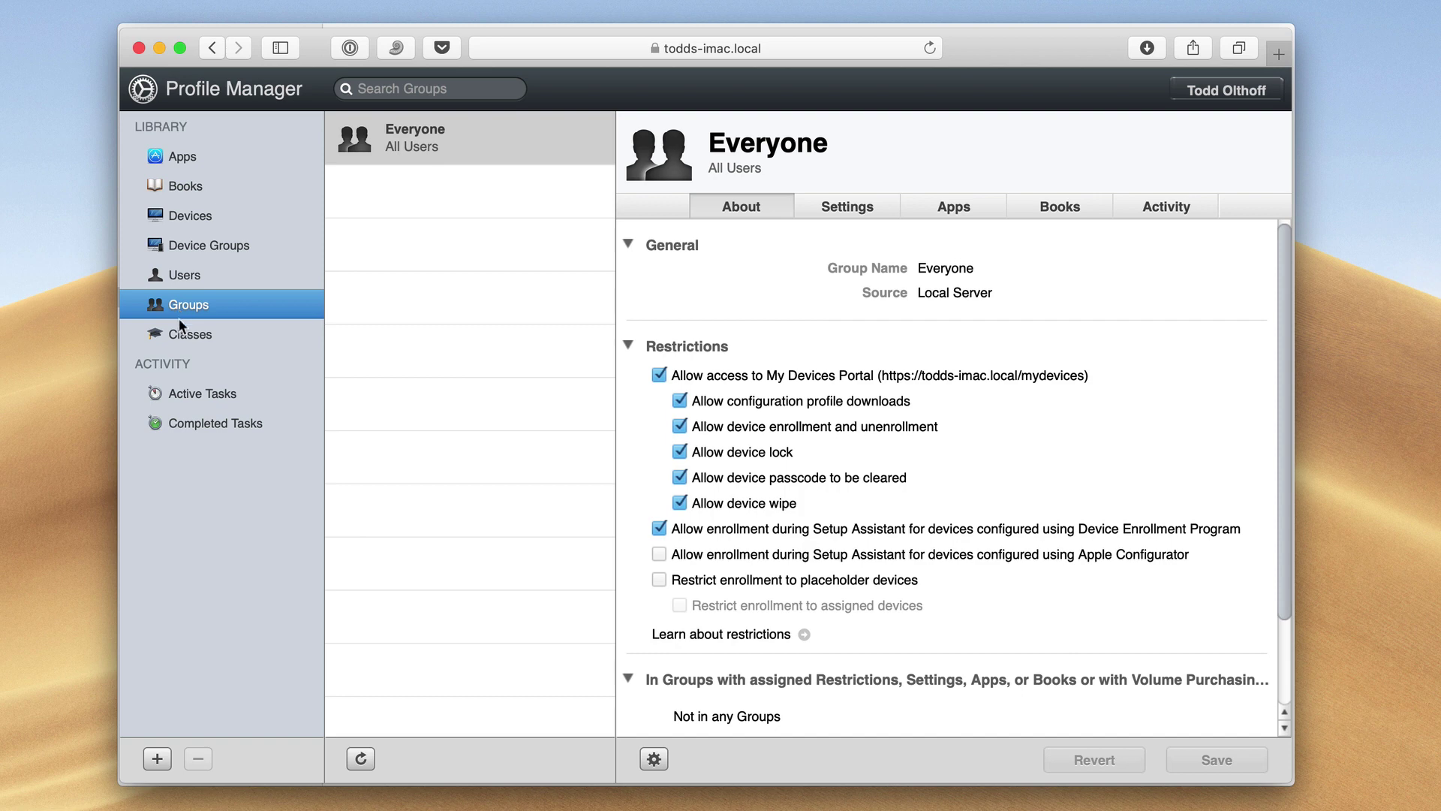
left_click(182, 336)
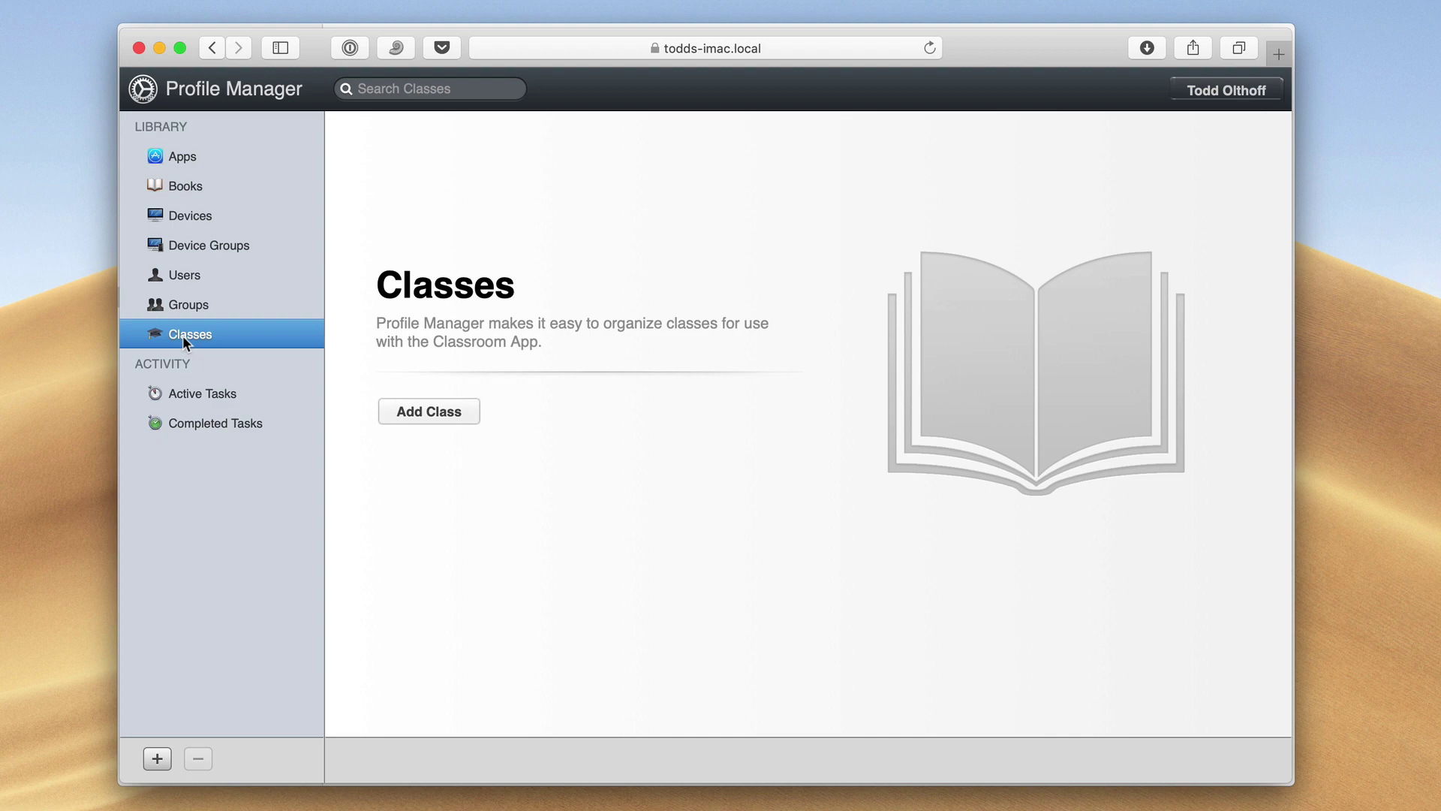
Add a New Class and view its About, Instructors, Students and Shared iPad Groups tabs.
left_click(421, 410)
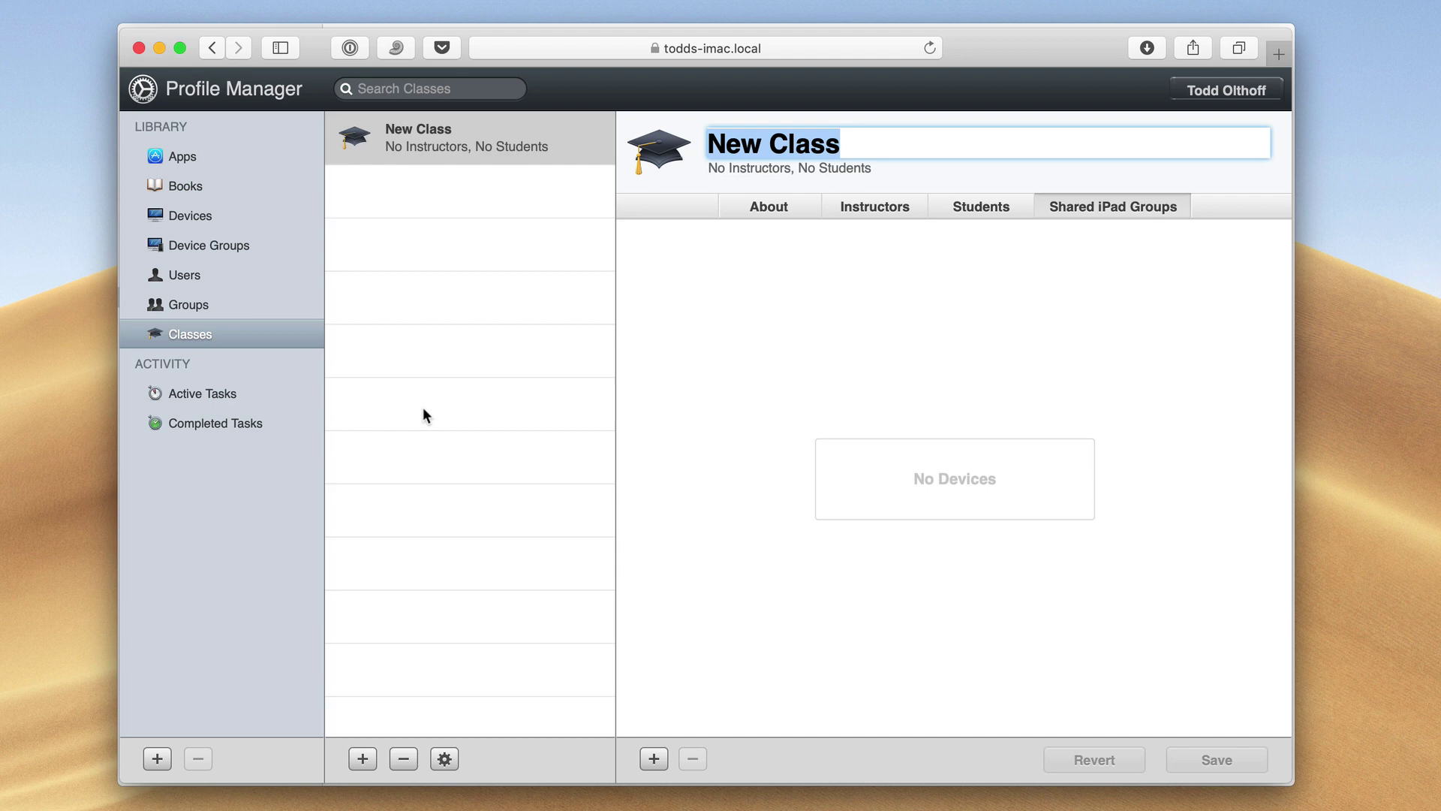
left_click(767, 210)
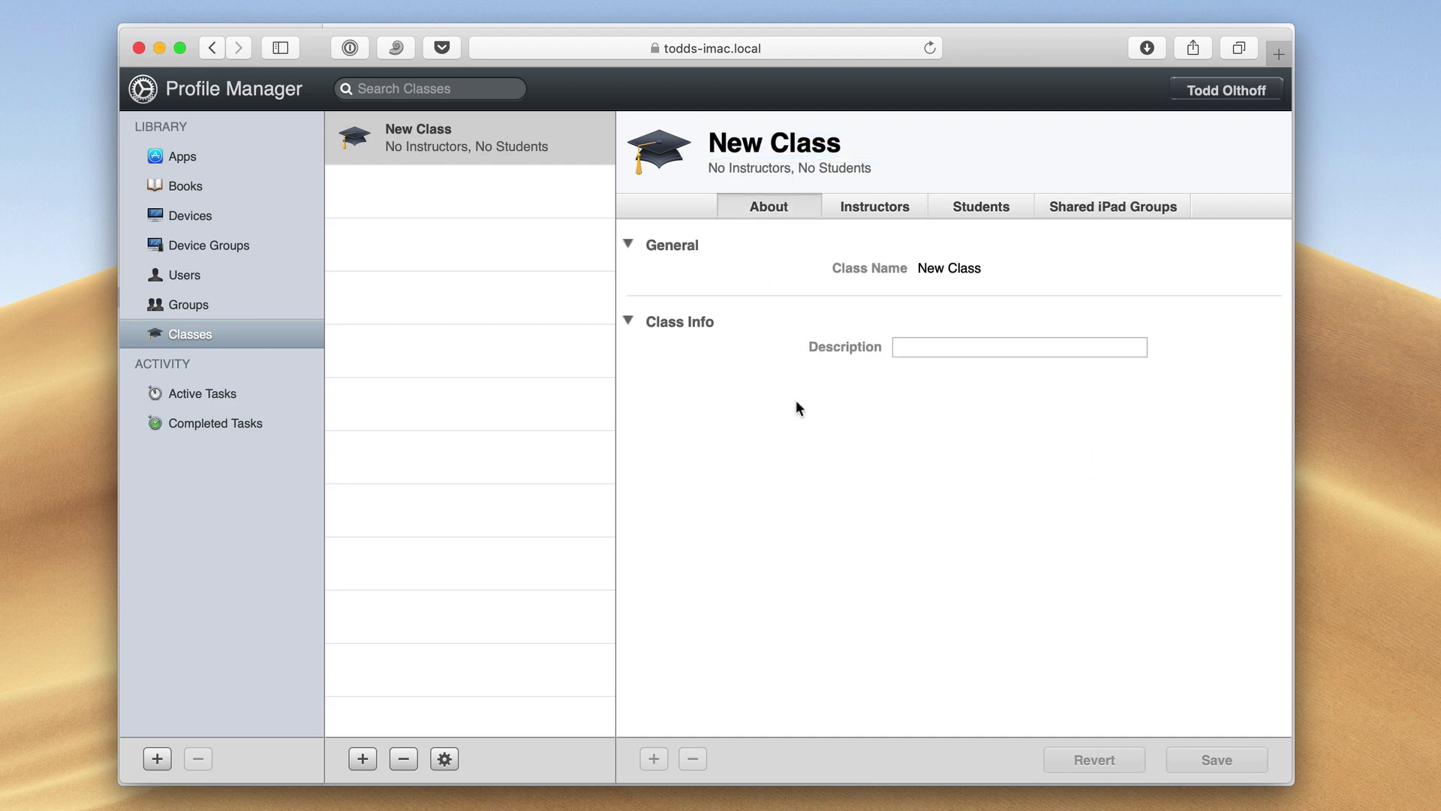
left_click(894, 207)
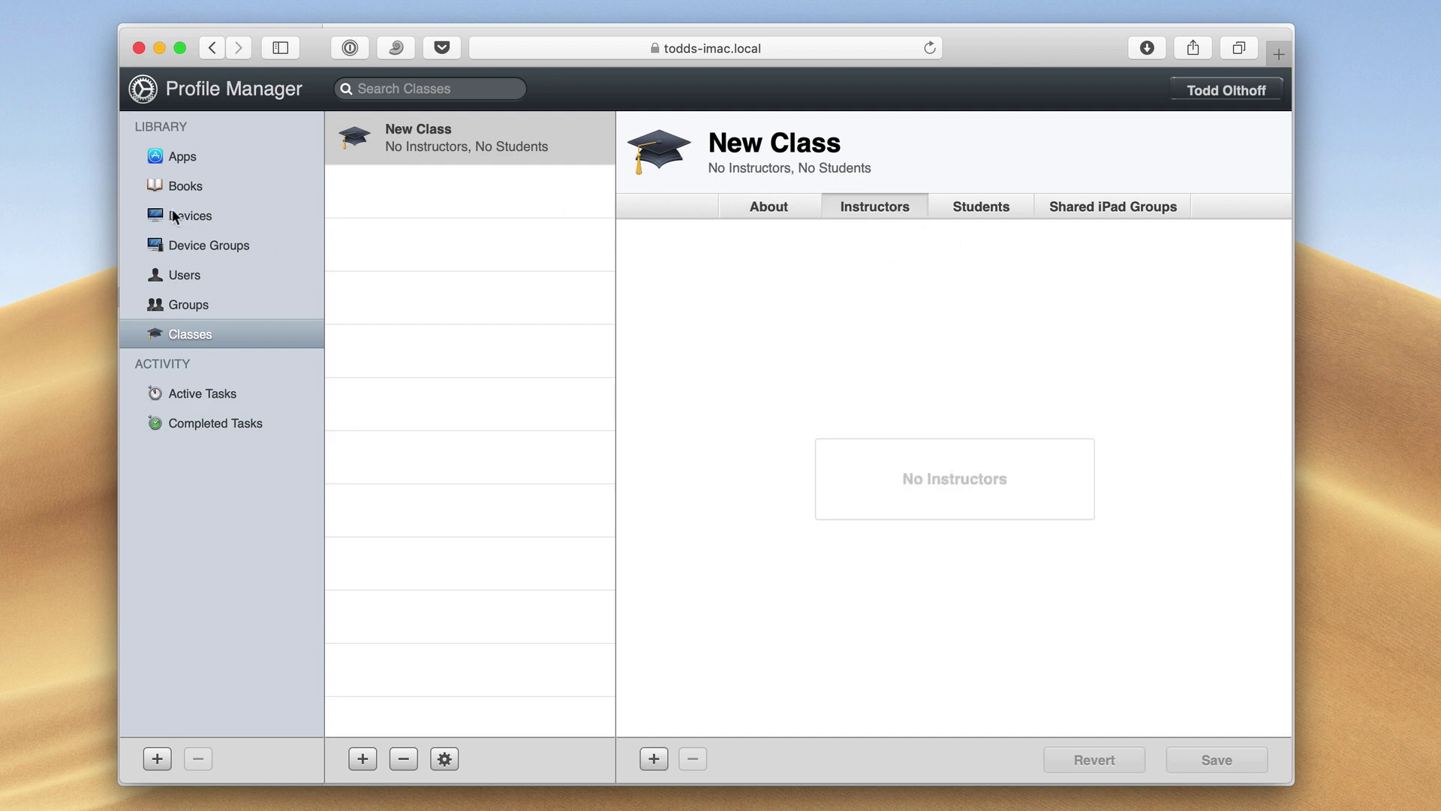
left_click(980, 209)
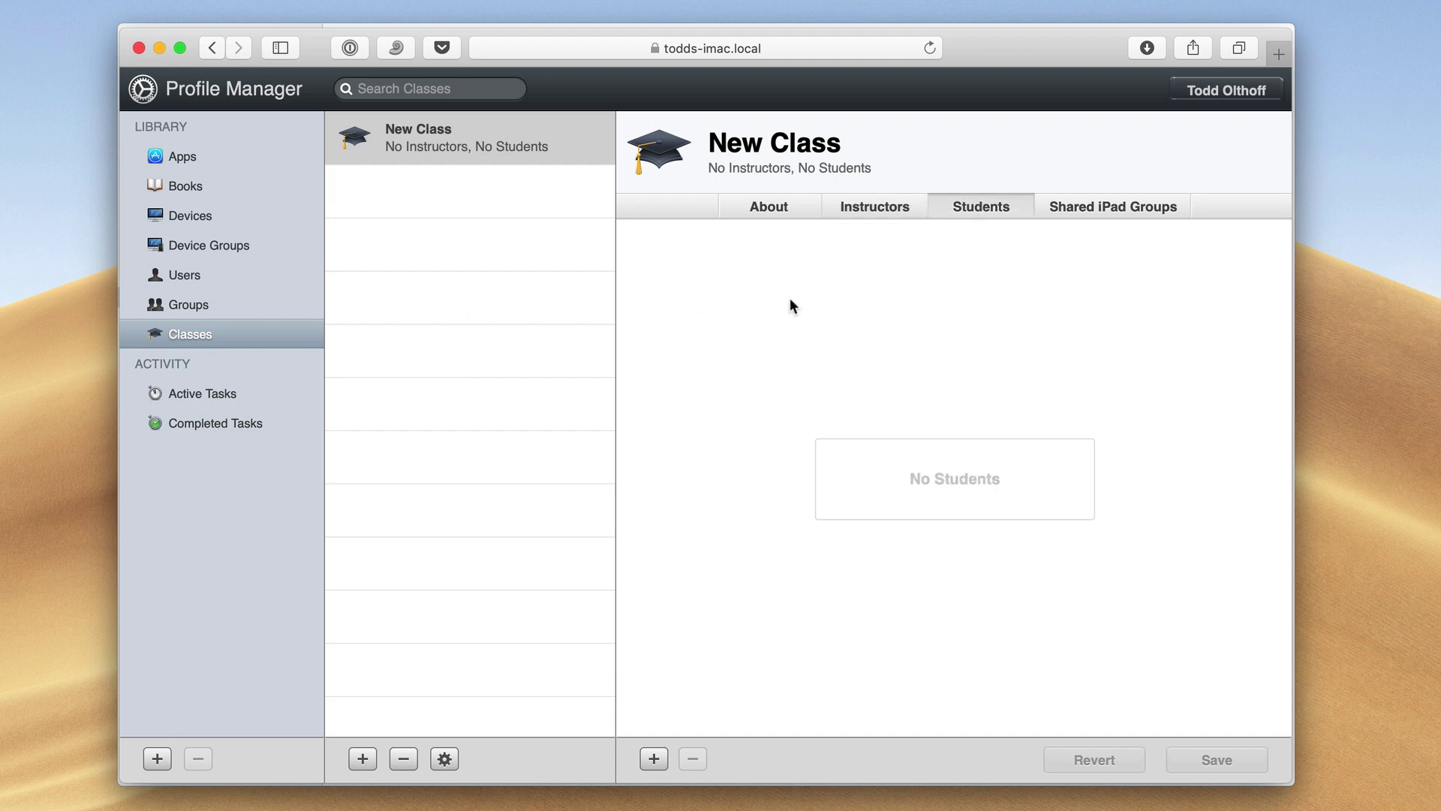
left_click(1114, 215)
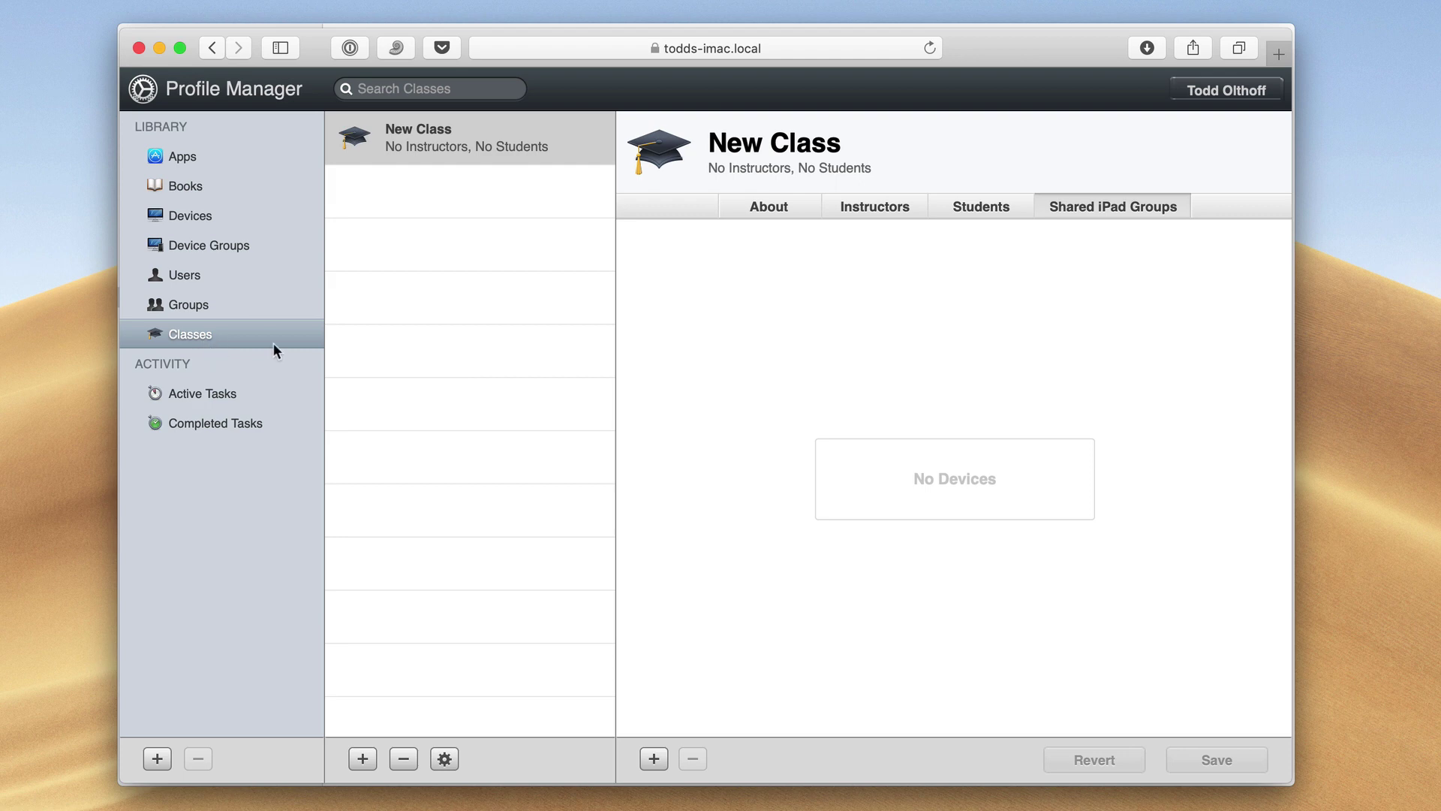
Delete the New Class entry and confirm the deletion.
left_click(448, 153)
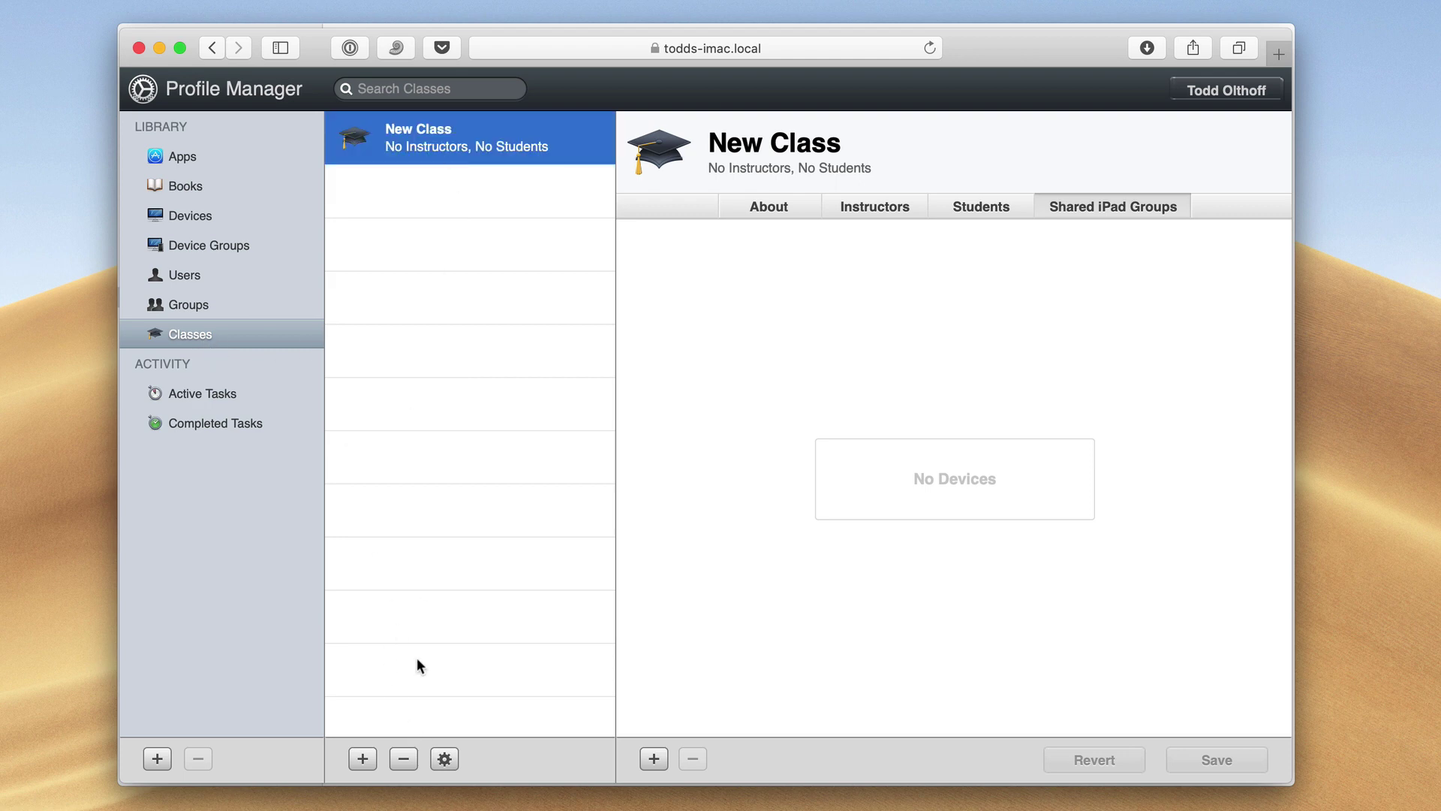
left_click(405, 758)
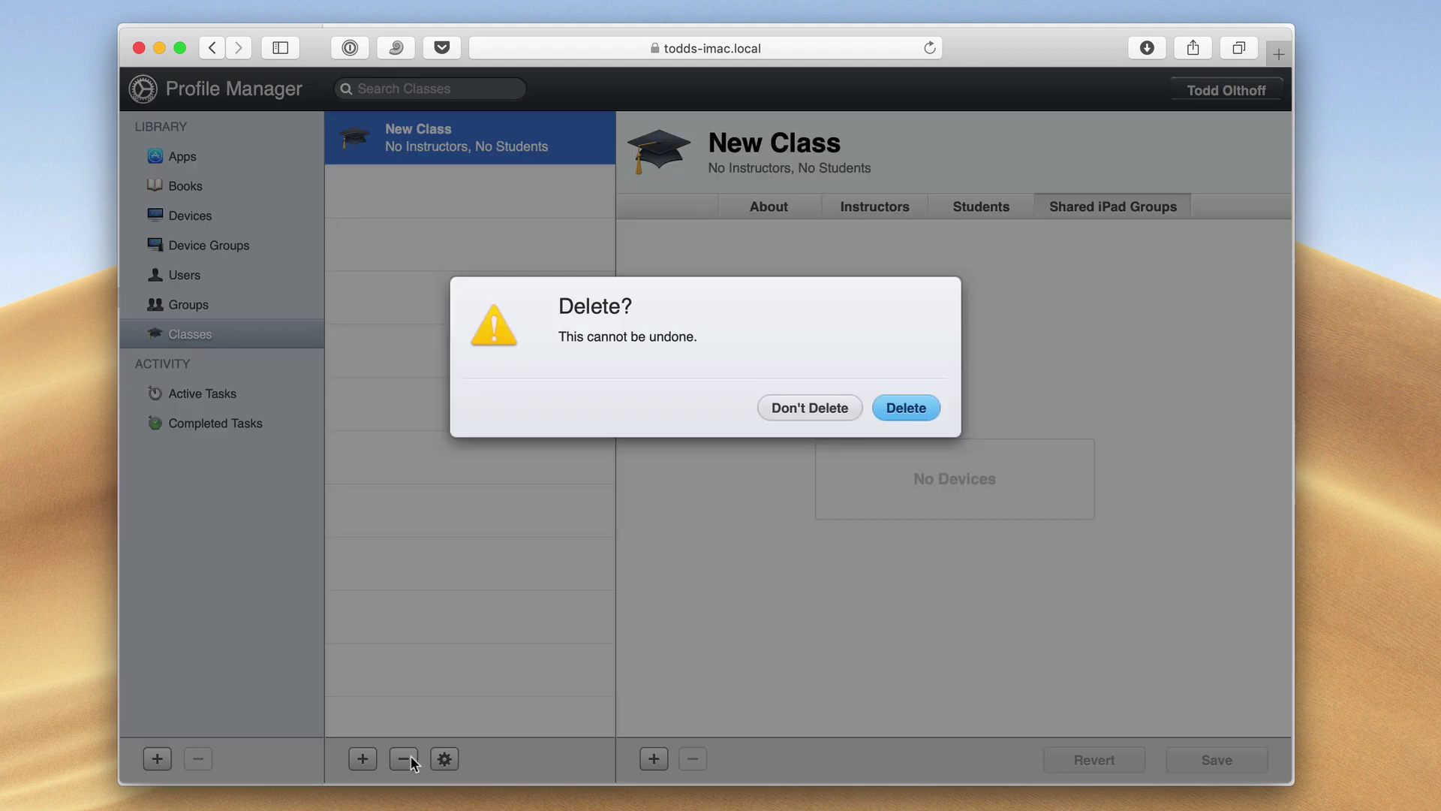
left_click(897, 410)
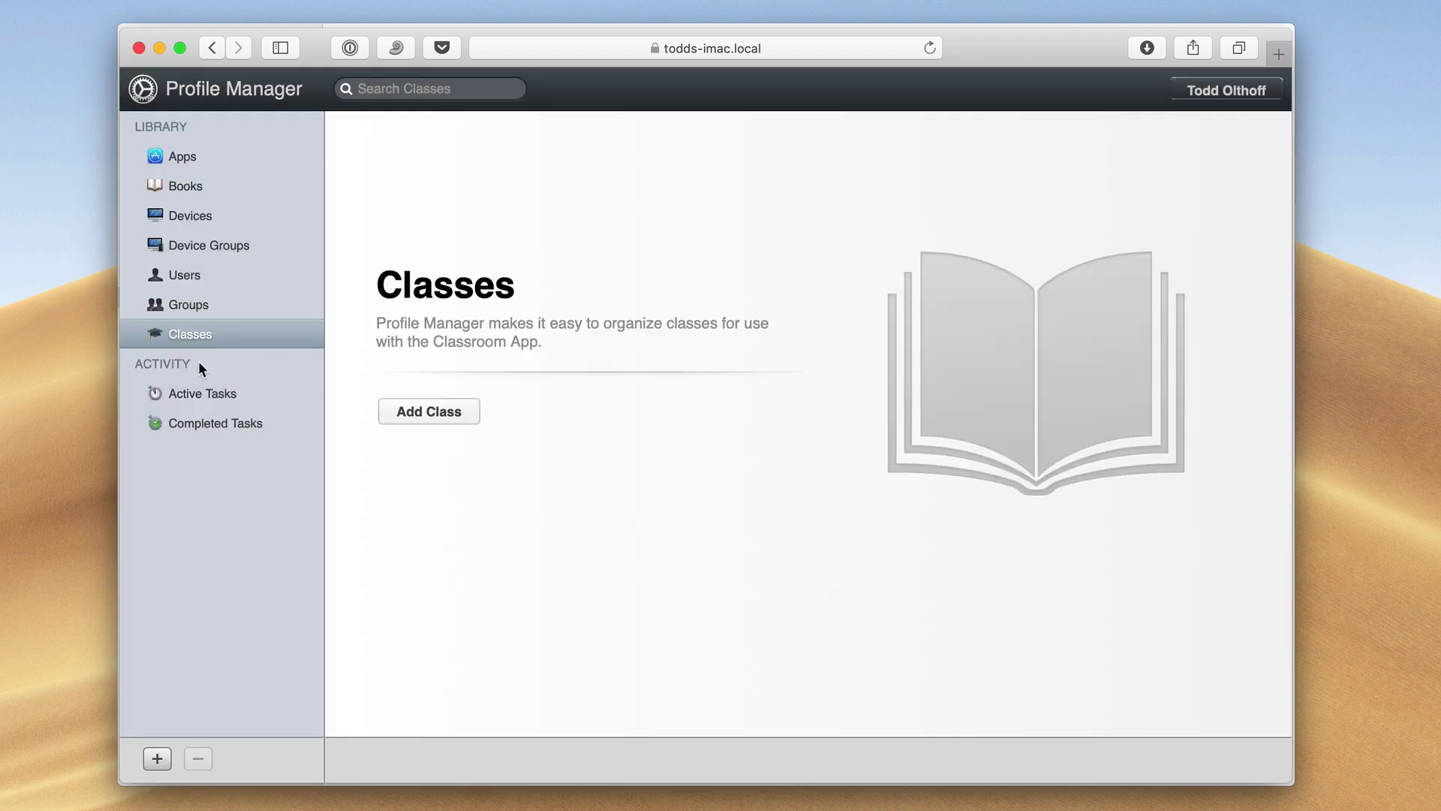
Check active and completed tasks, including the Mac mini and iPhone XS Max enrollments, then return to Devices.
left_click(212, 399)
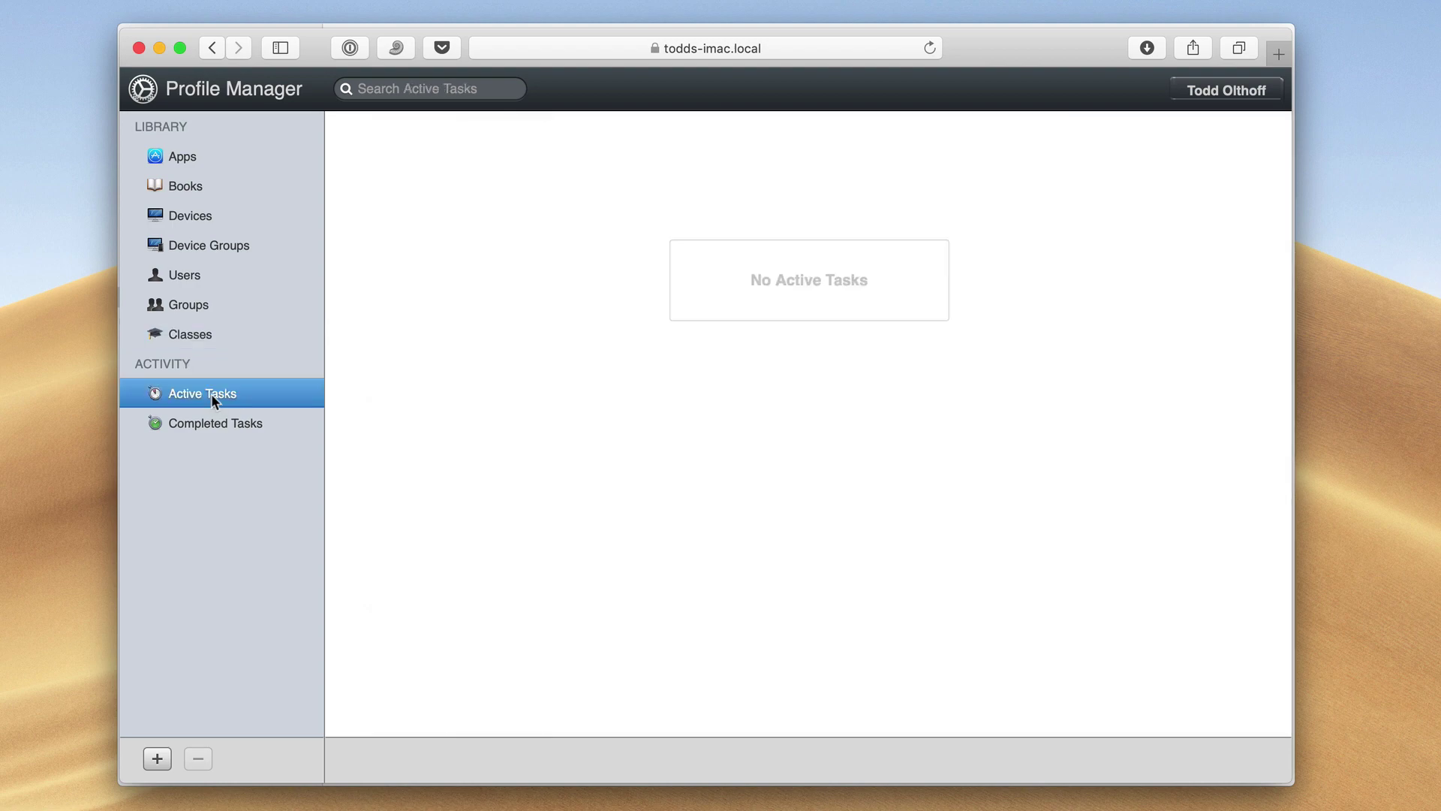
left_click(243, 426)
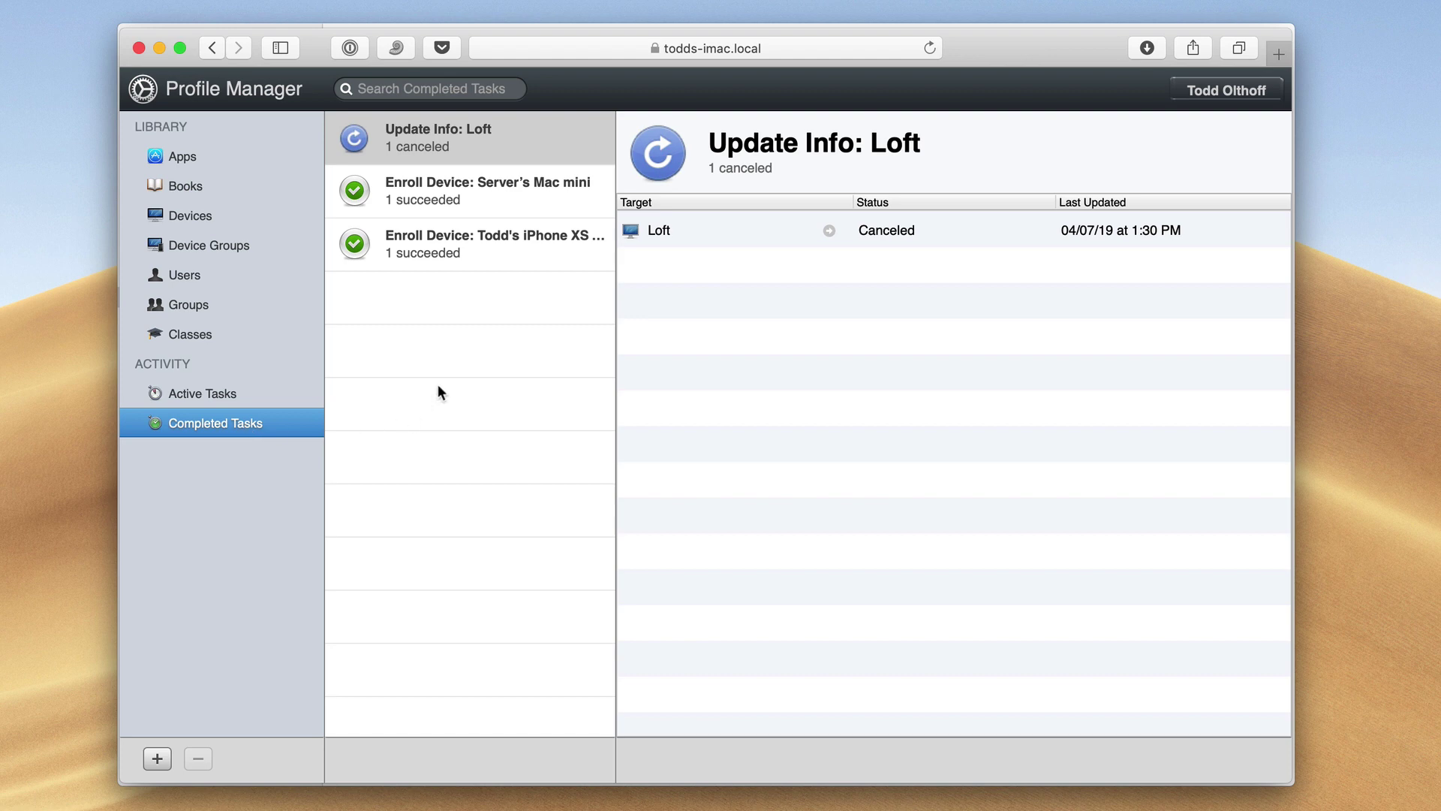
left_click(460, 194)
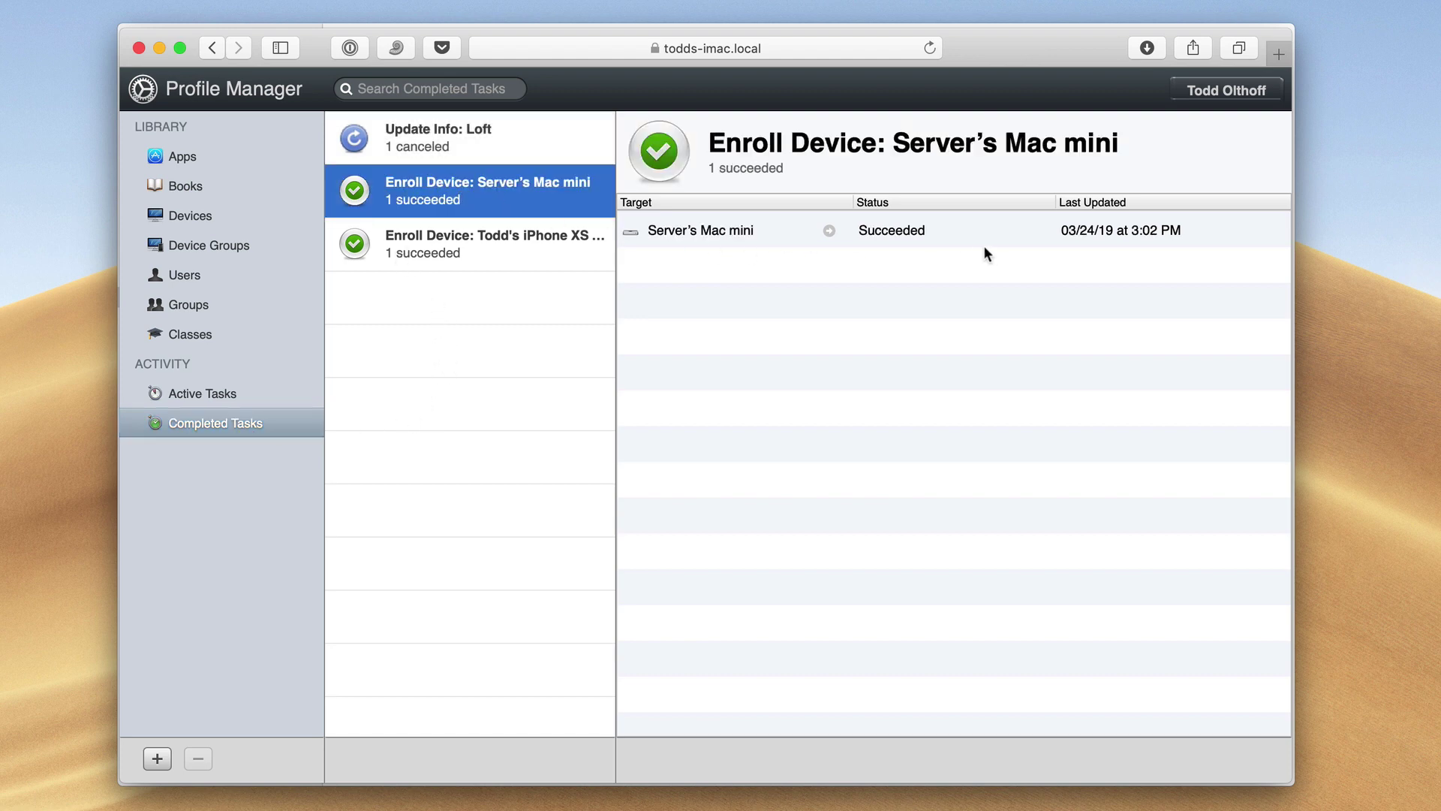
left_click(456, 245)
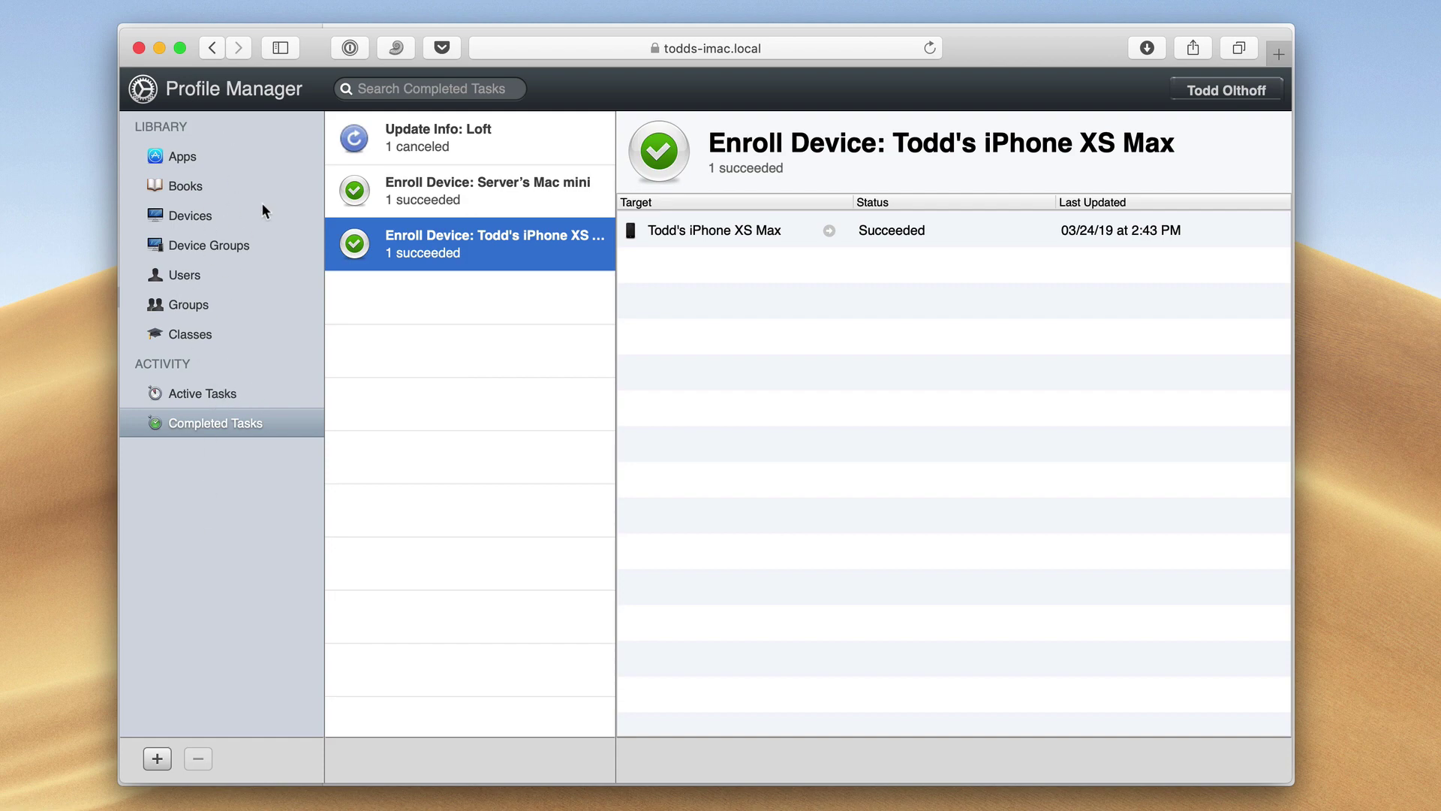
left_click(194, 213)
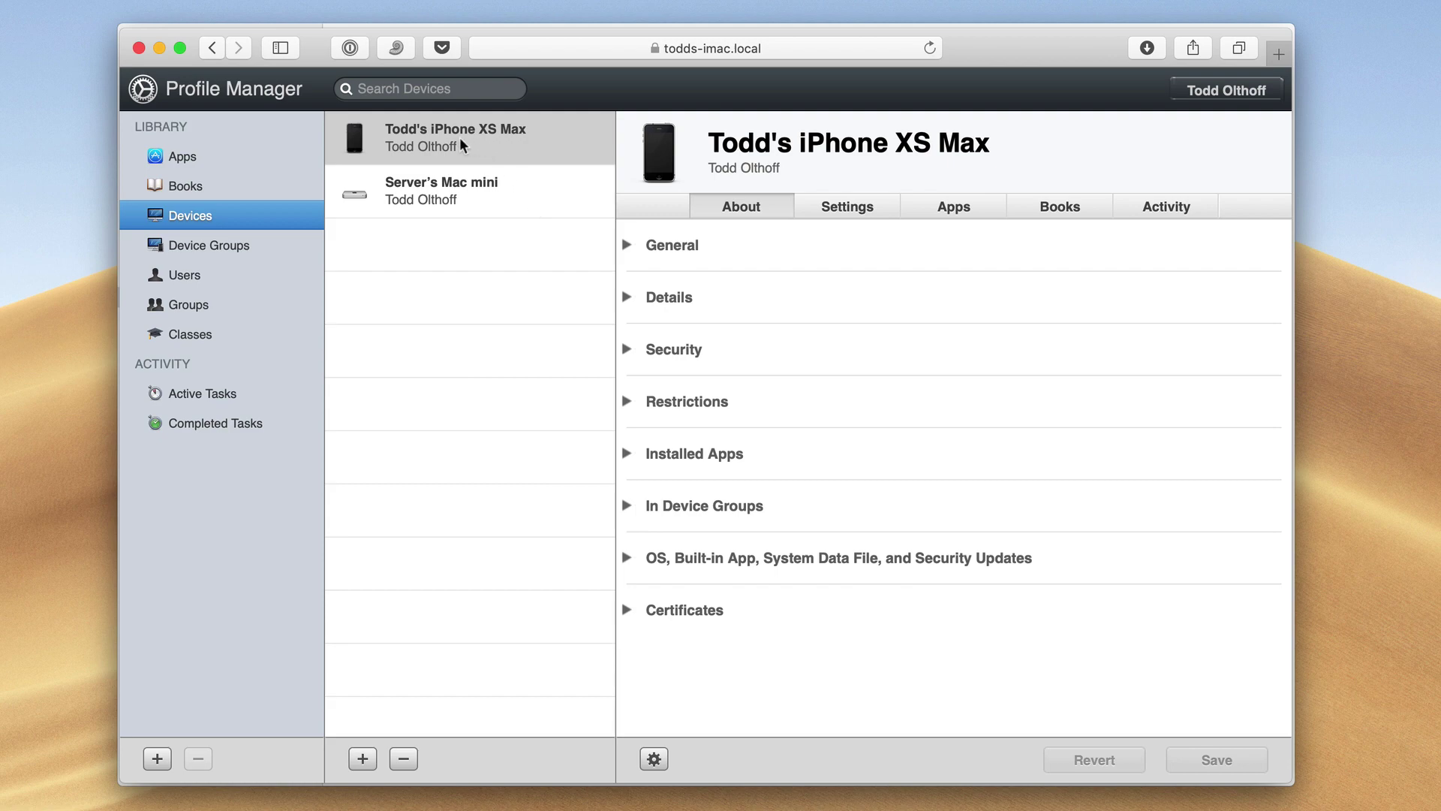
Expand and collapse the iPhone's General, Details, Security and Restrictions sections in turn.
left_click(627, 246)
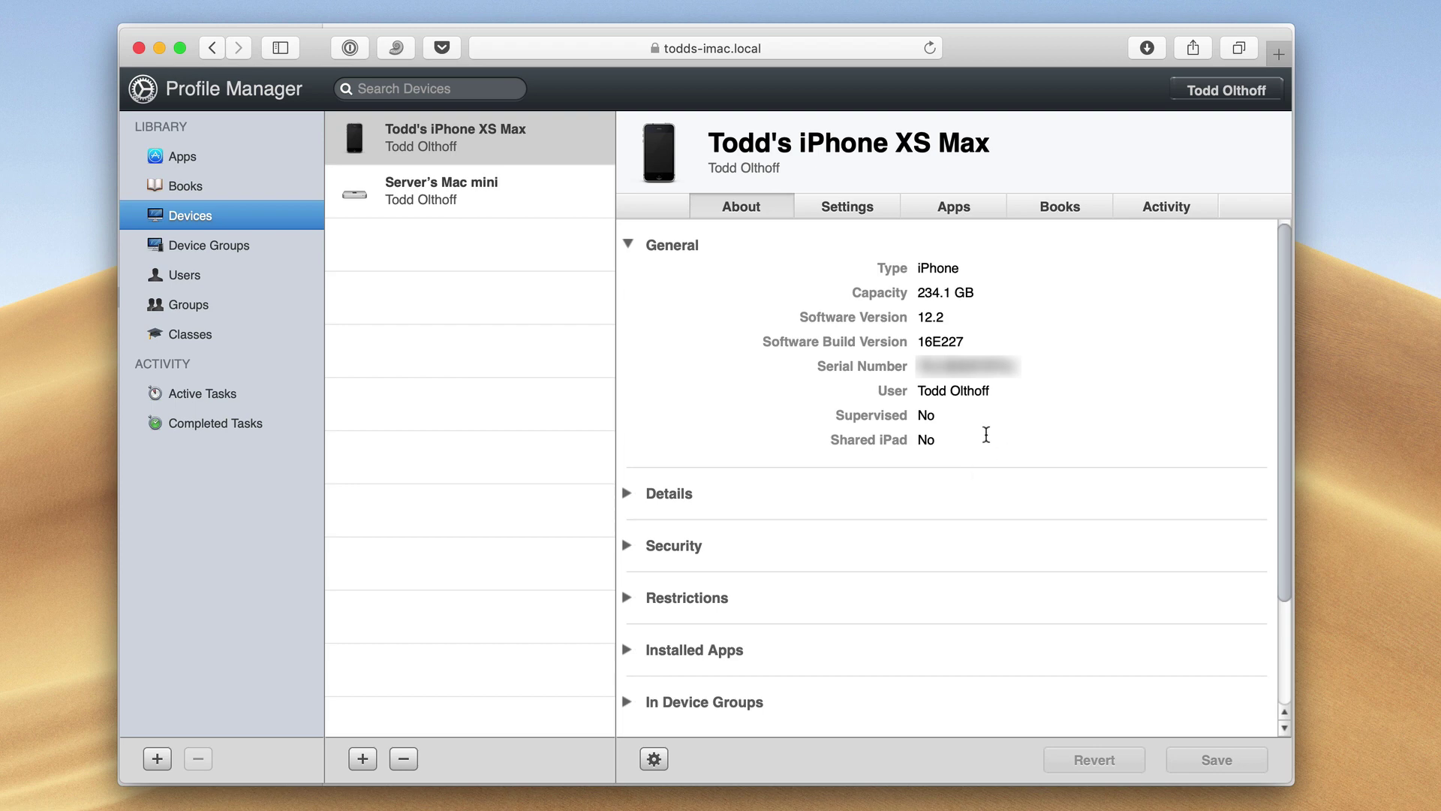
left_click(629, 243)
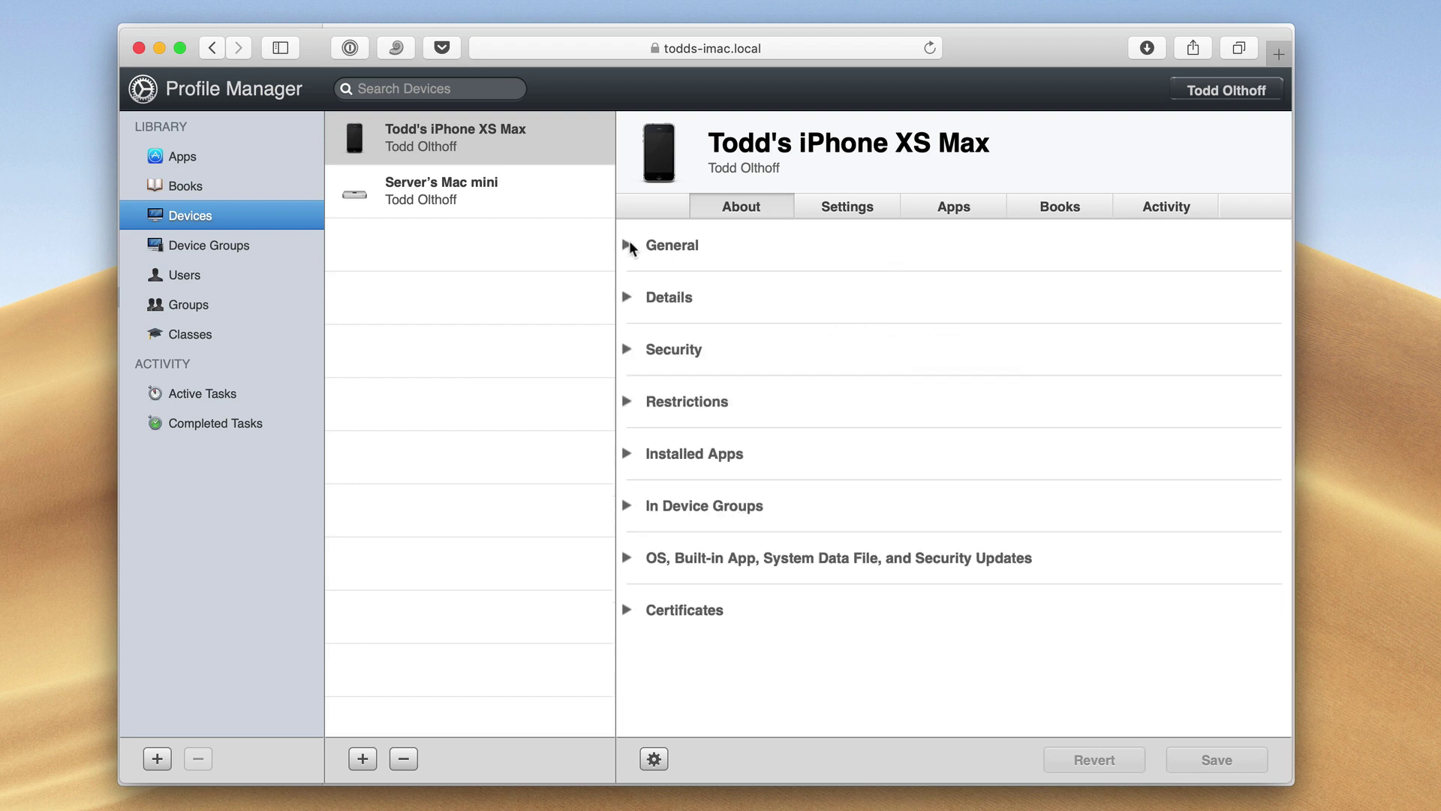
left_click(624, 298)
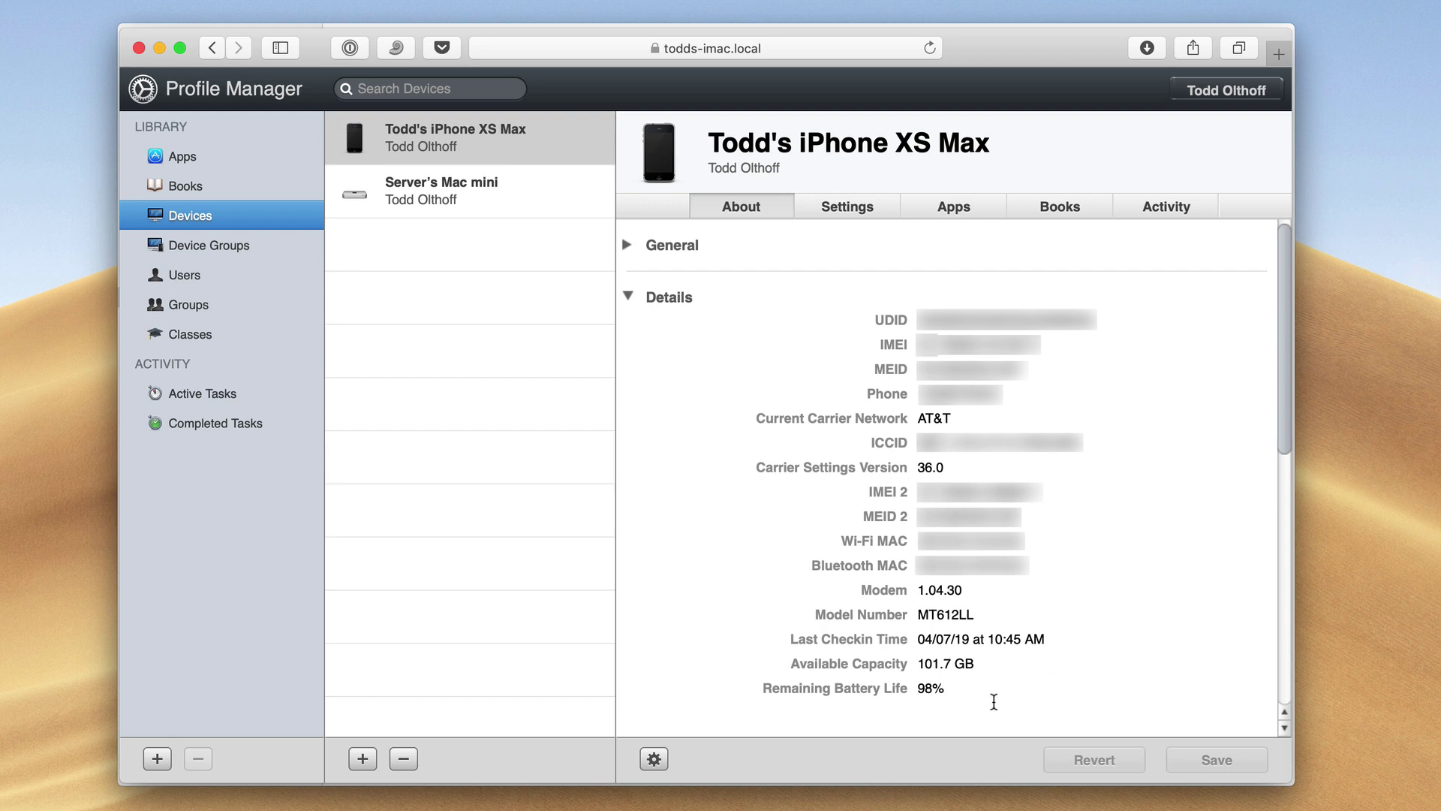
left_click(627, 298)
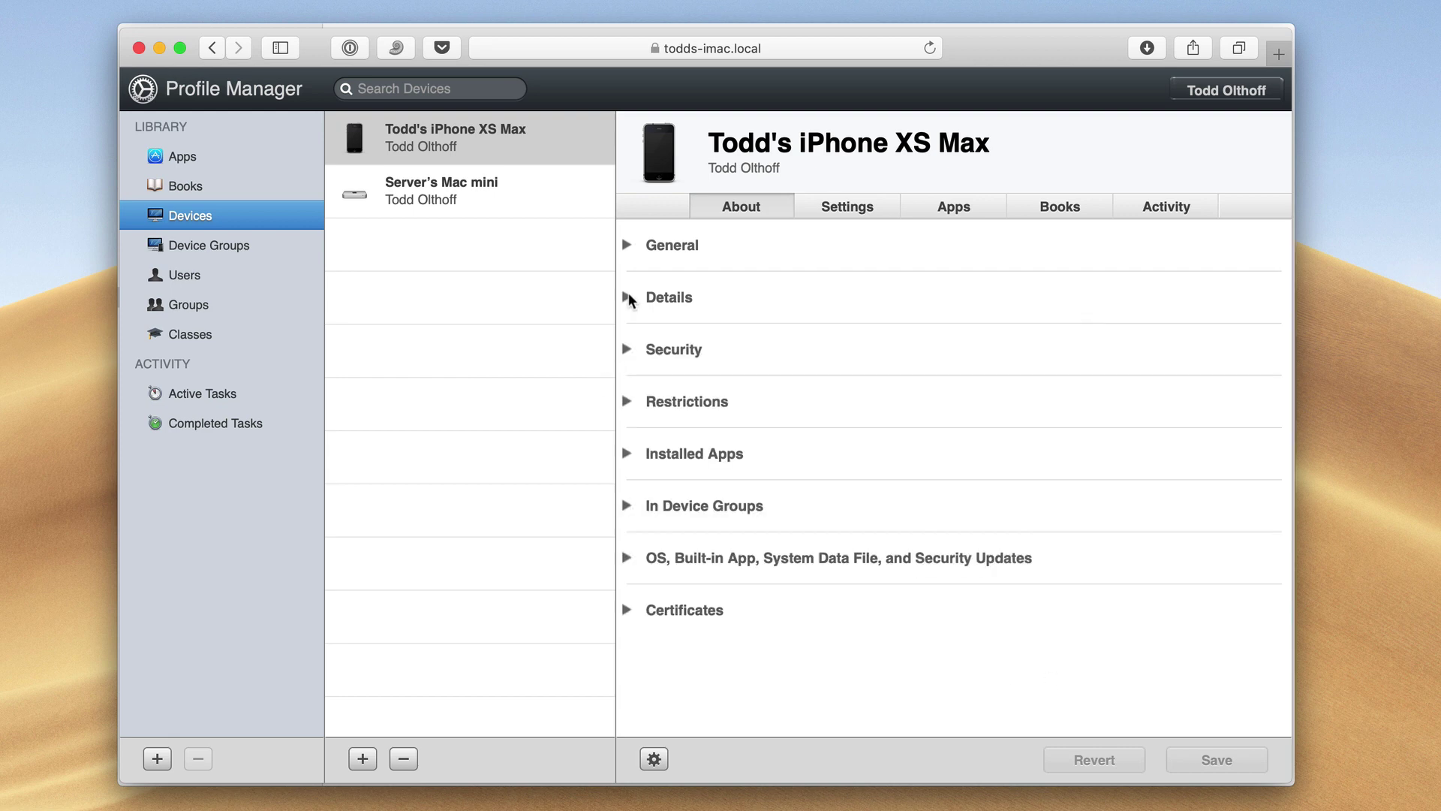
left_click(627, 349)
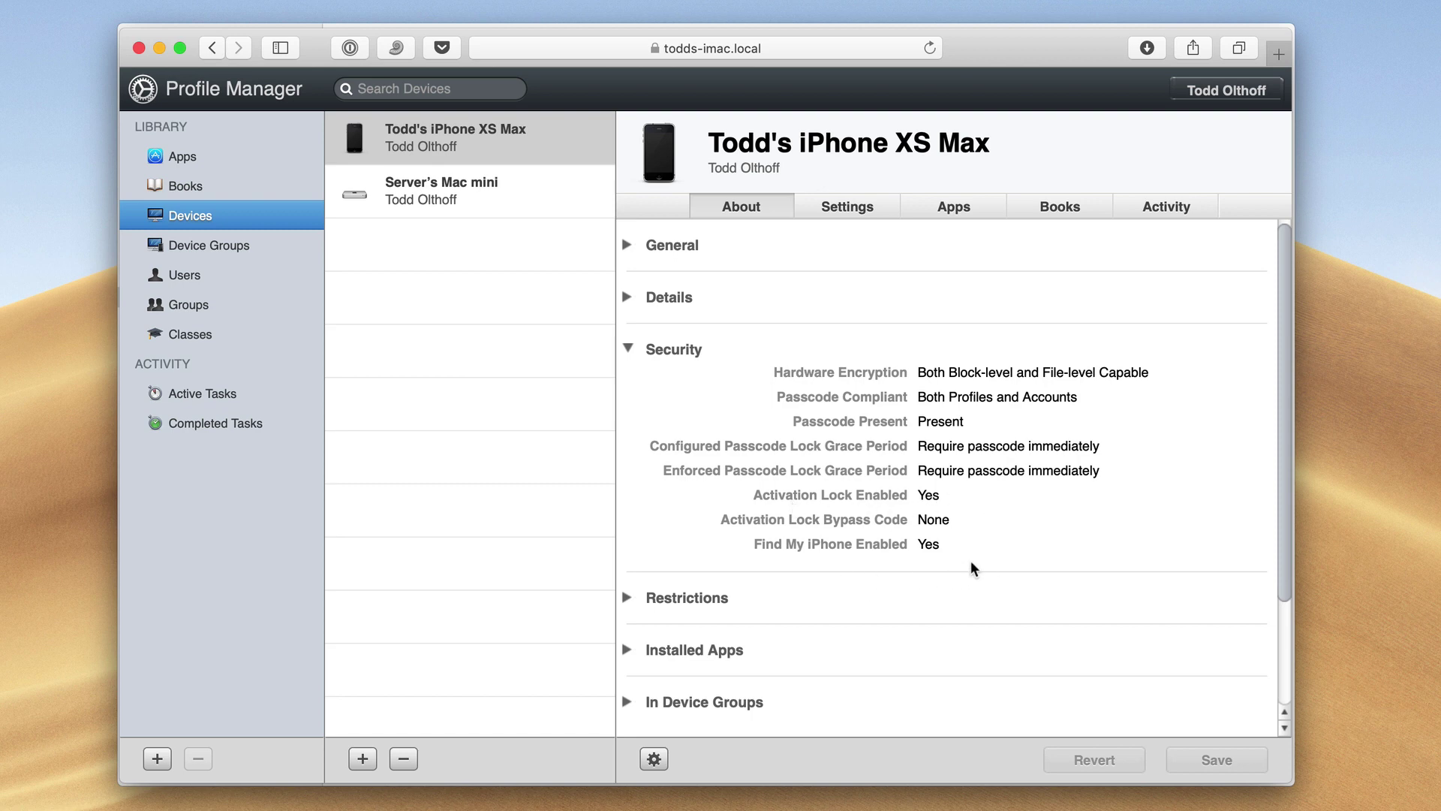
left_click(627, 349)
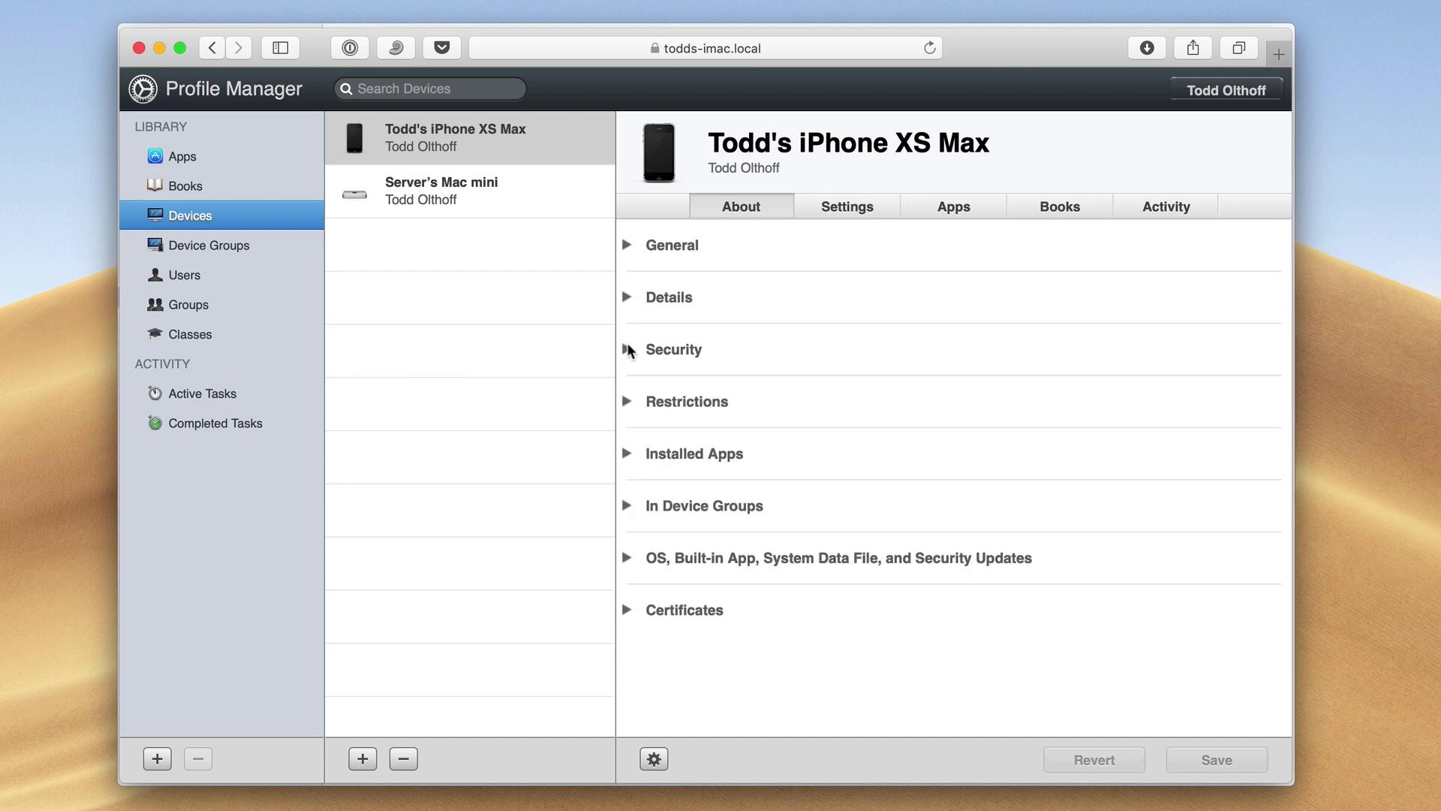
left_click(628, 402)
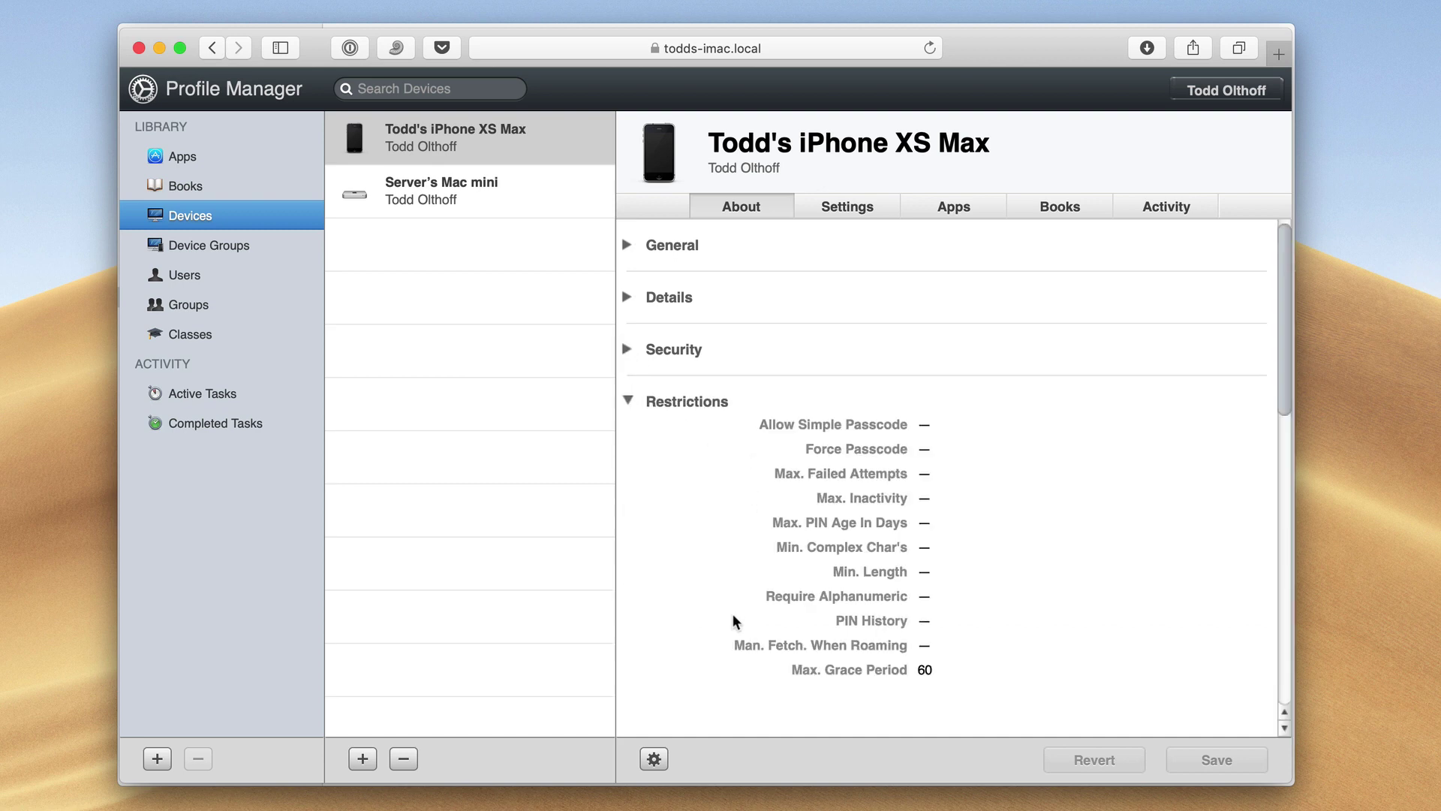
left_click(628, 402)
Expand and collapse the Installed Apps, In Device Groups, Updates and Certificates sections in turn.
left_click(626, 454)
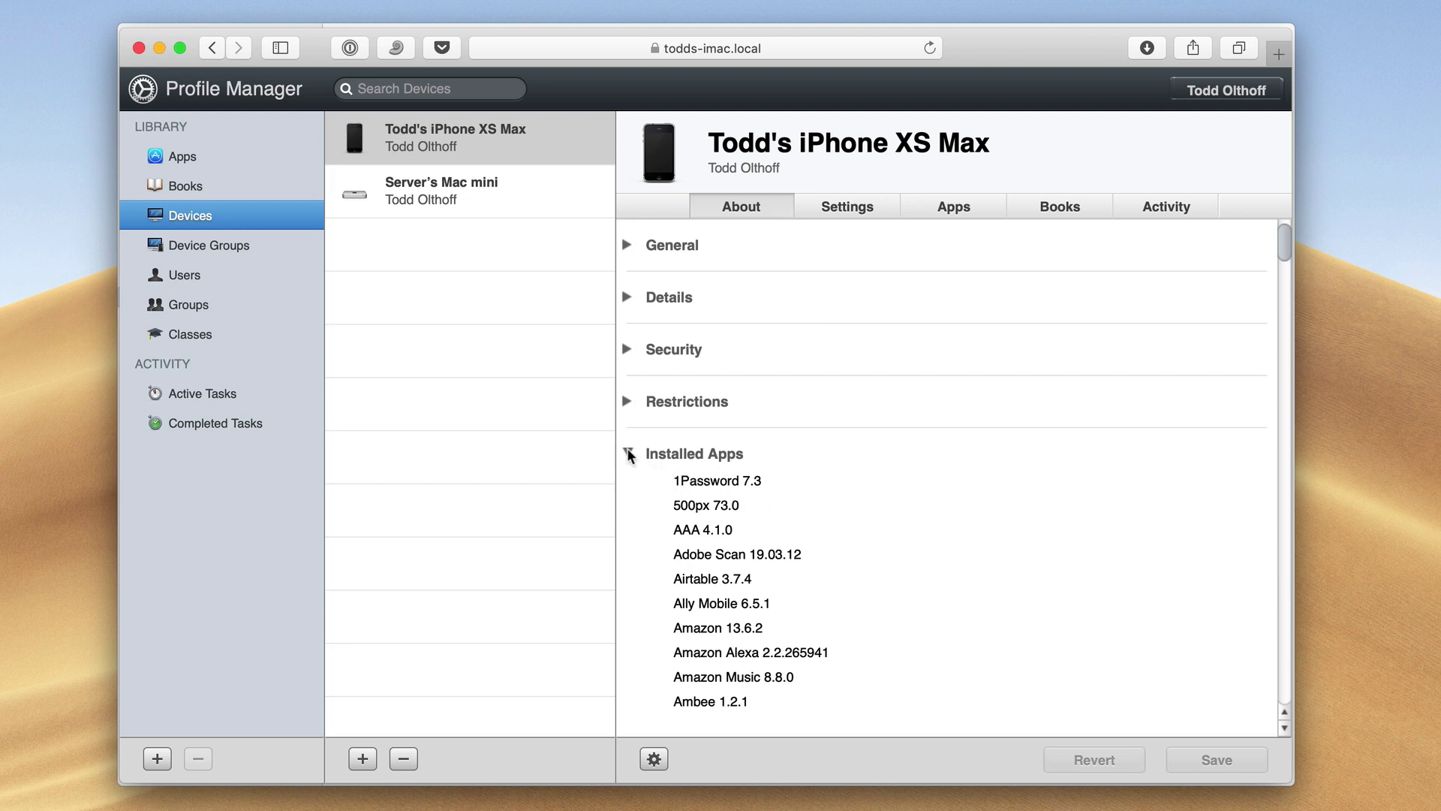
left_click(628, 454)
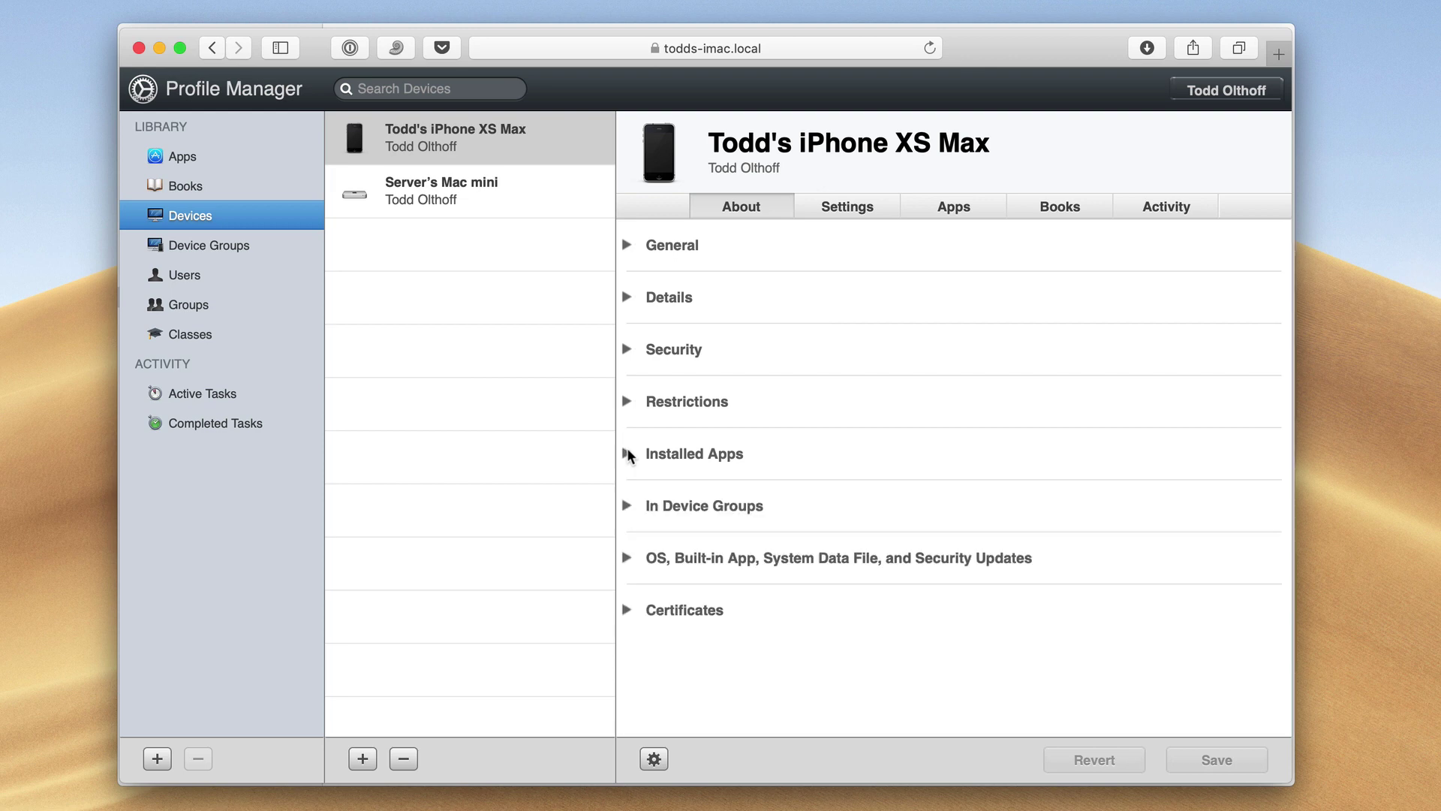
left_click(627, 506)
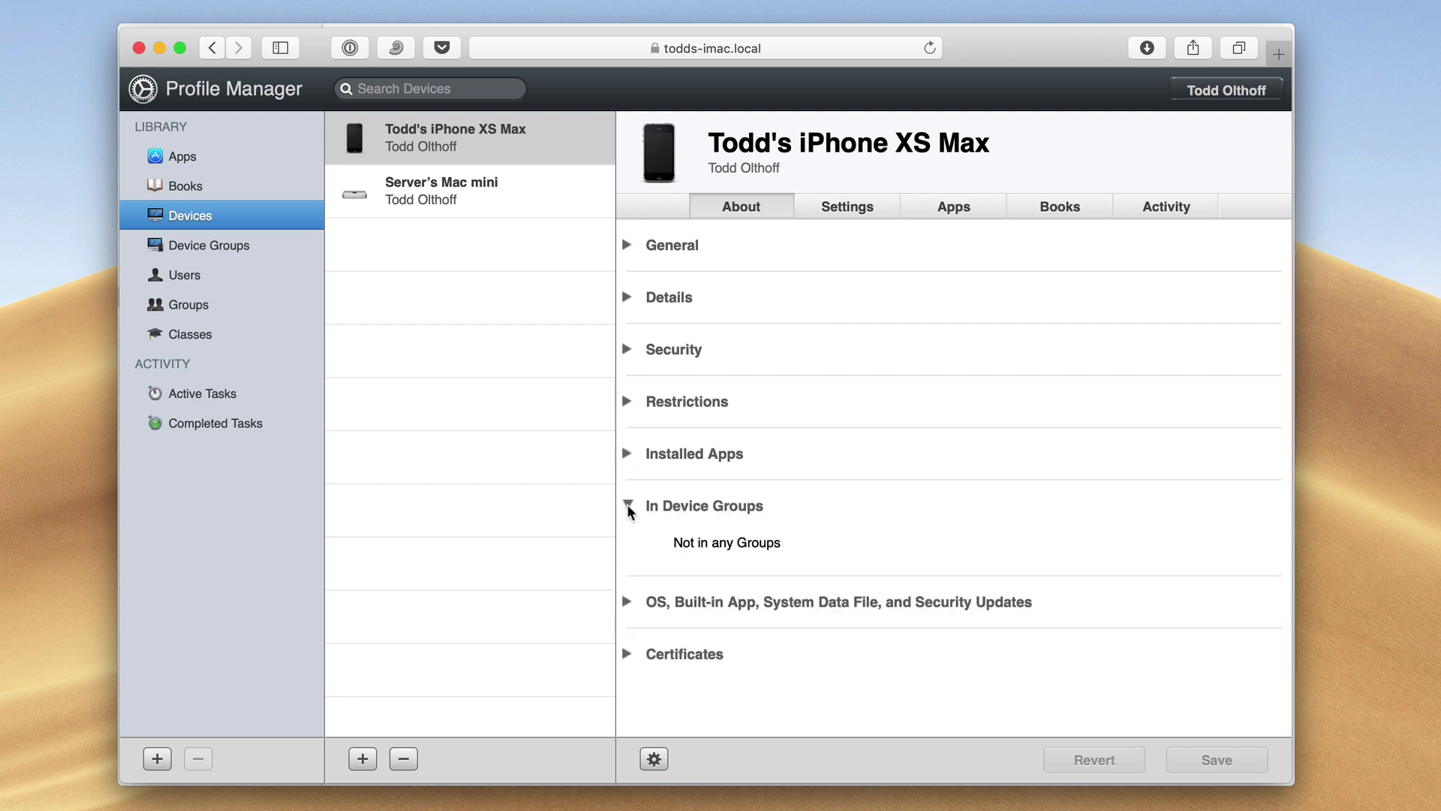
left_click(628, 506)
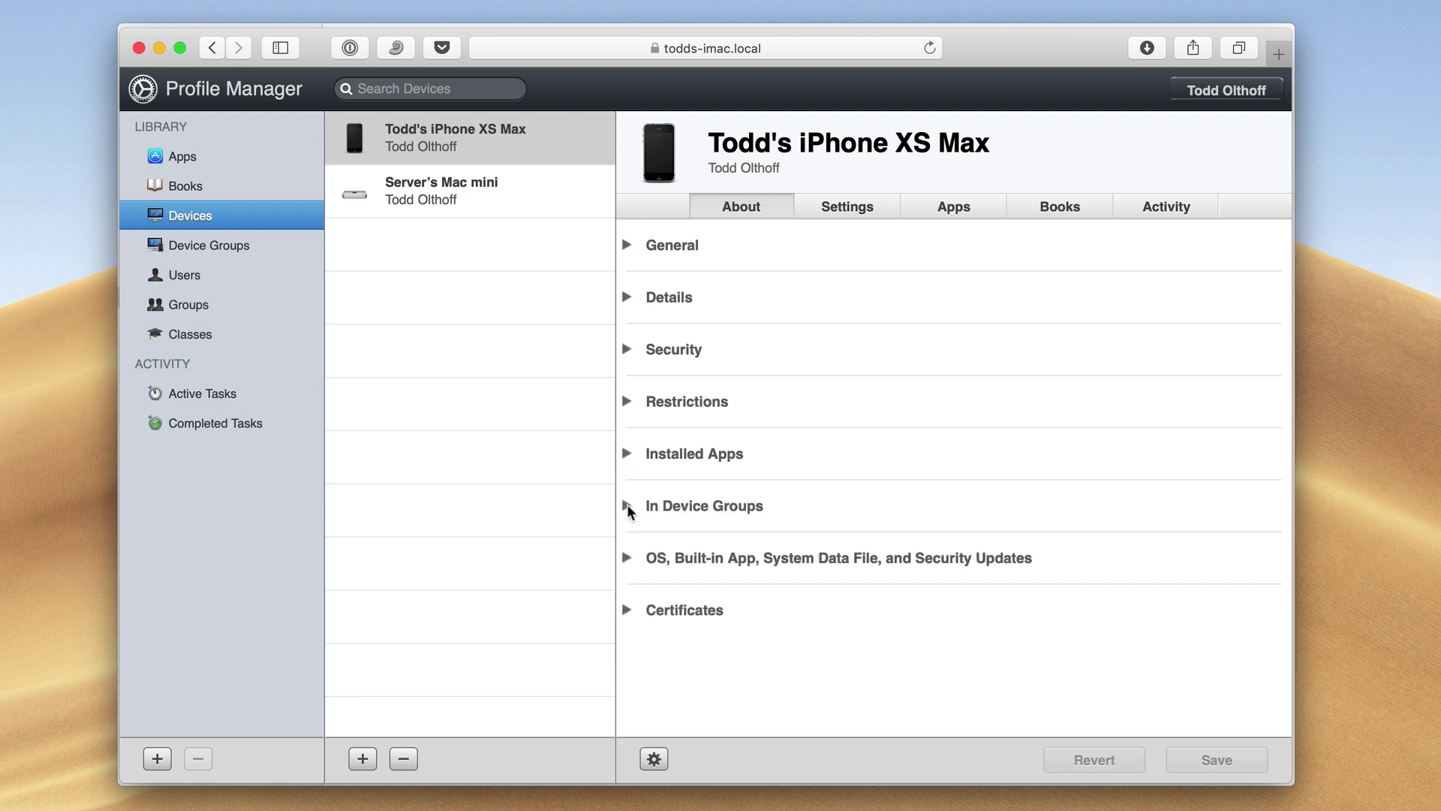
left_click(628, 558)
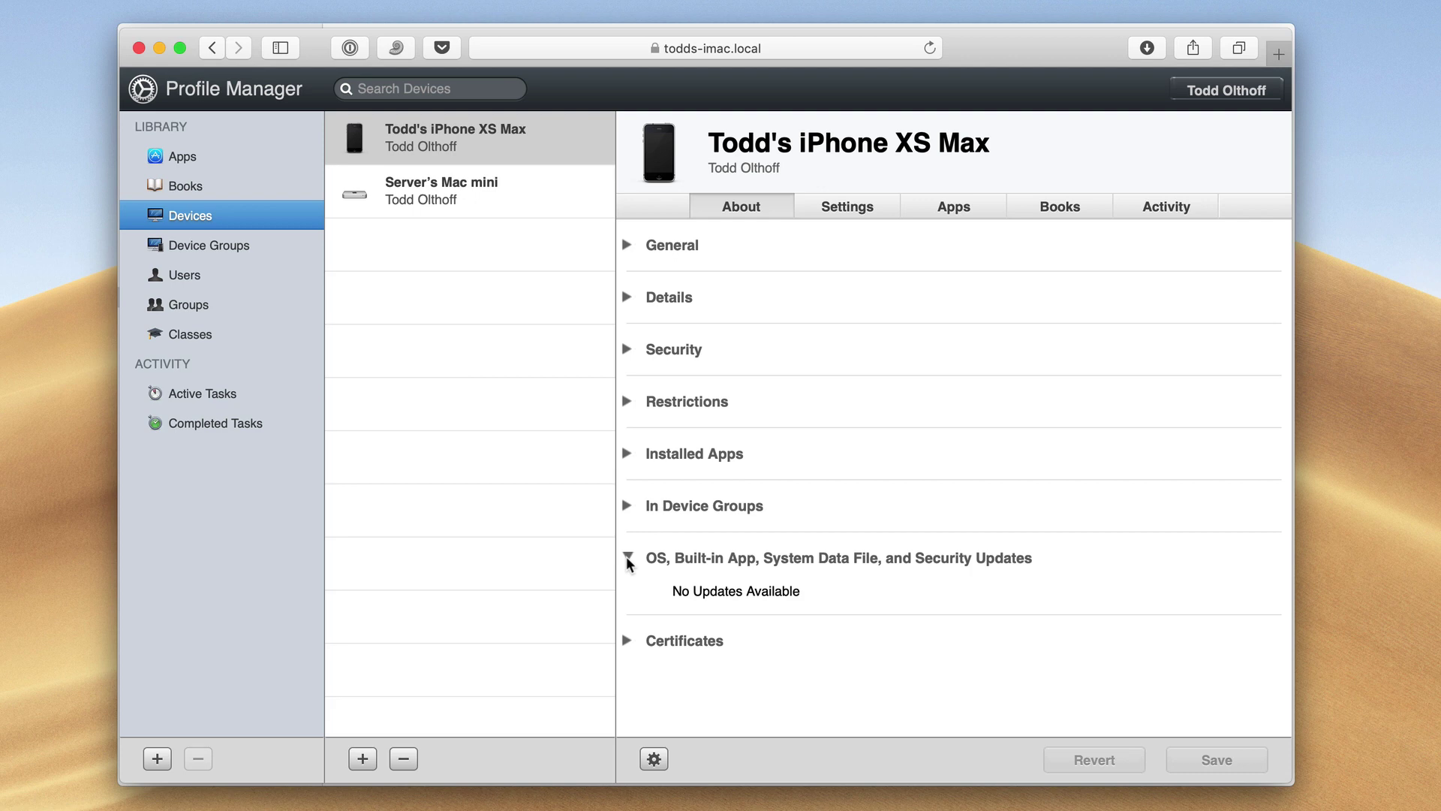
left_click(626, 557)
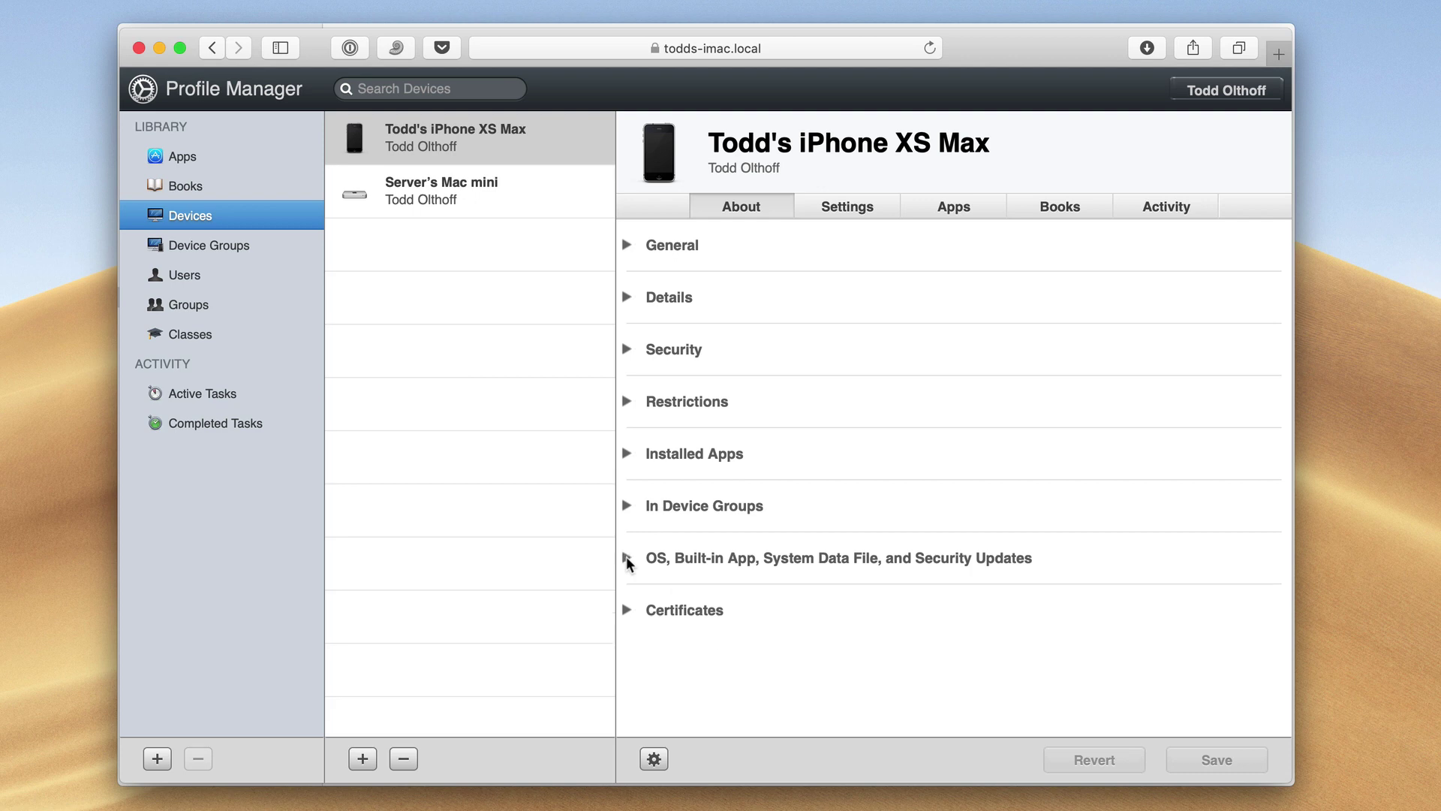
left_click(626, 609)
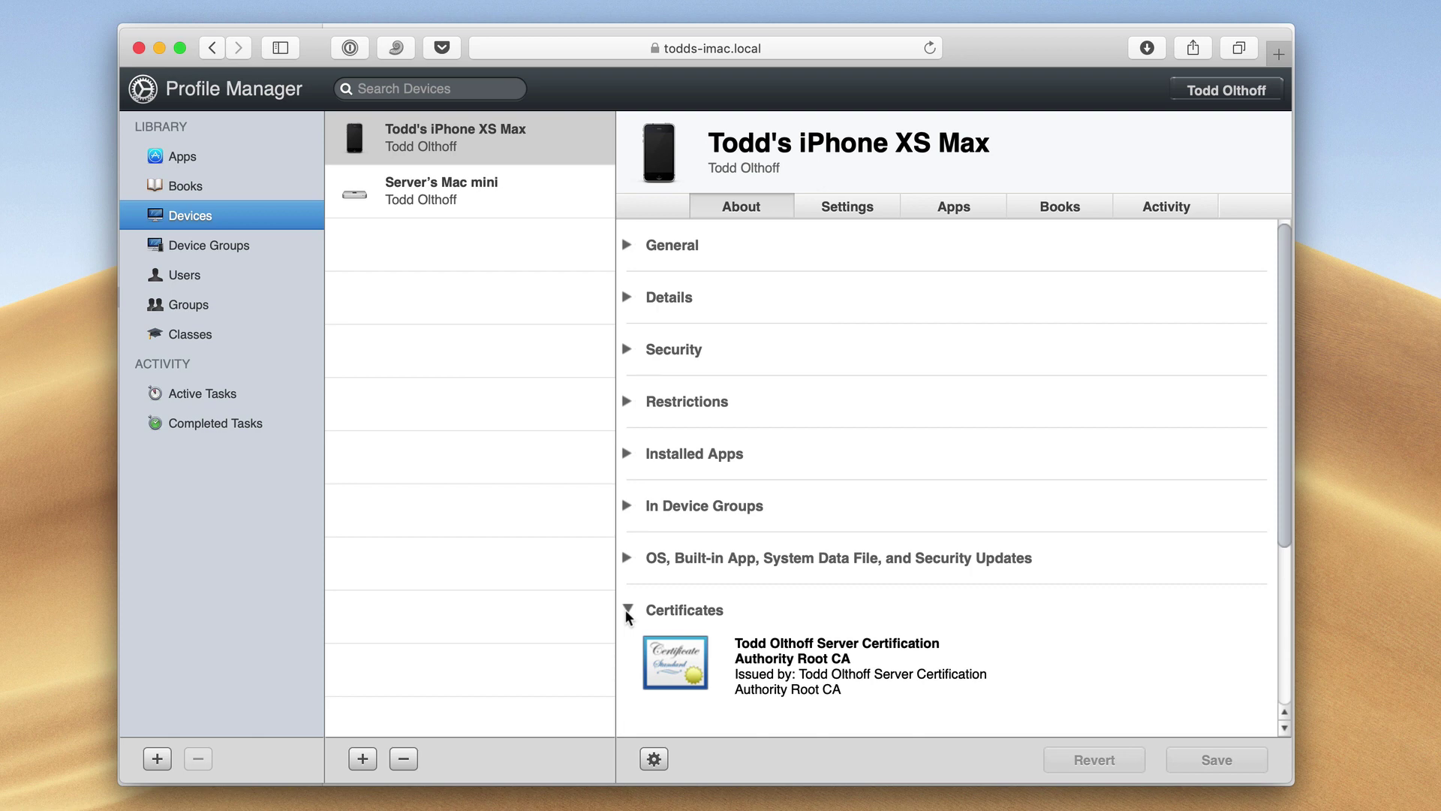
left_click(630, 610)
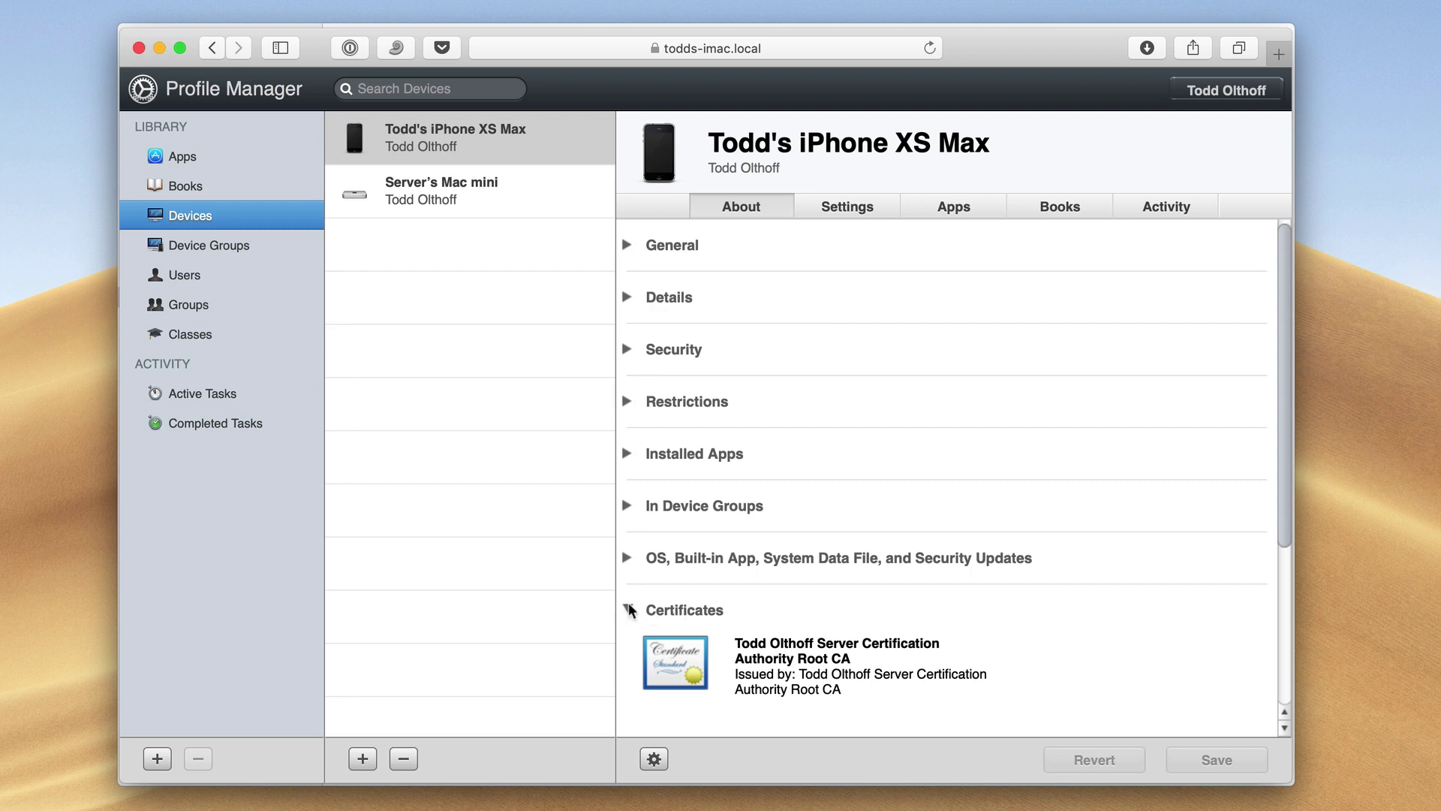
Show the iPhone XS Max's Settings tab with its General payload and Enrollment Settings.
left_click(844, 211)
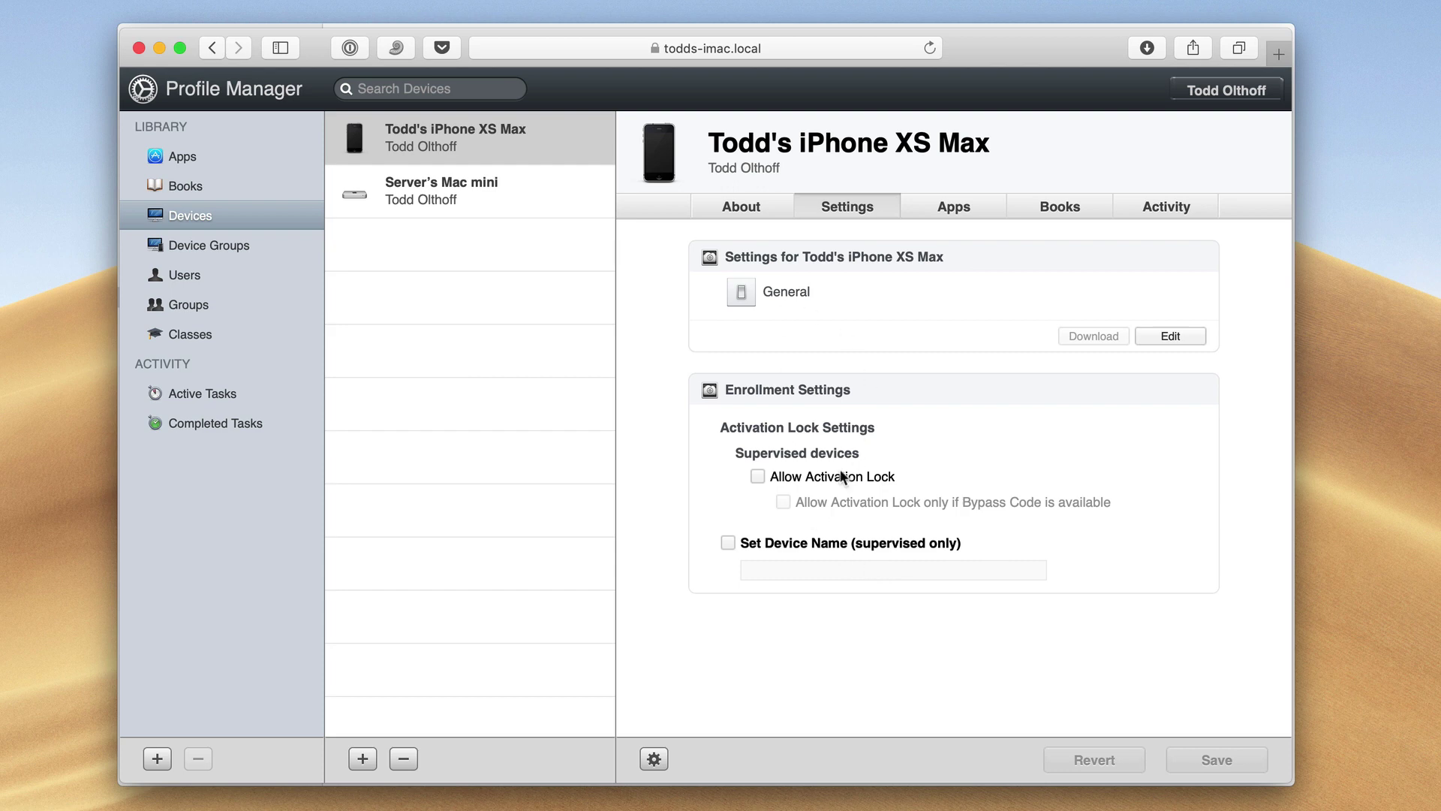
View the iPhone's Apps, Books and Activity tabs, then return to its About tab.
left_click(968, 213)
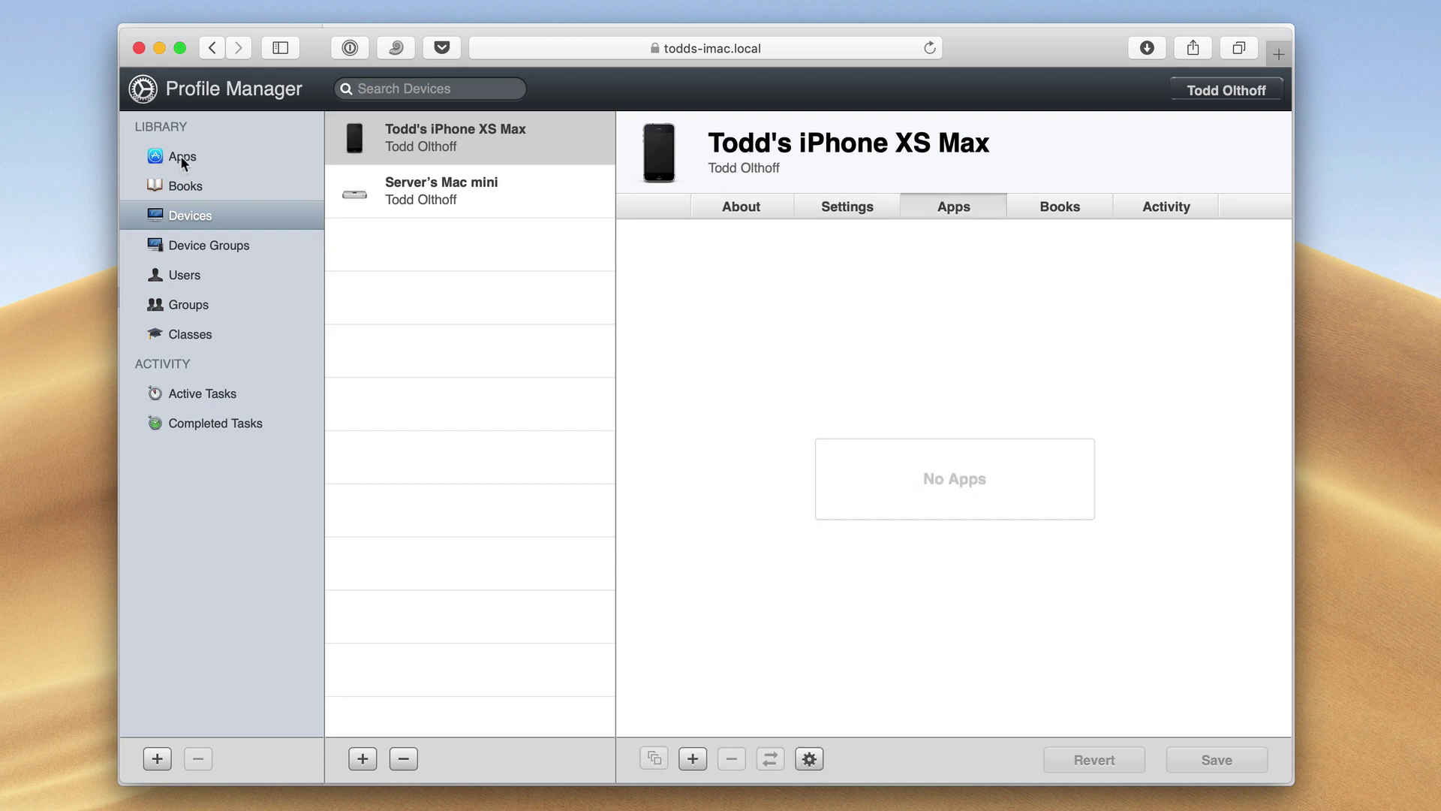
left_click(1048, 214)
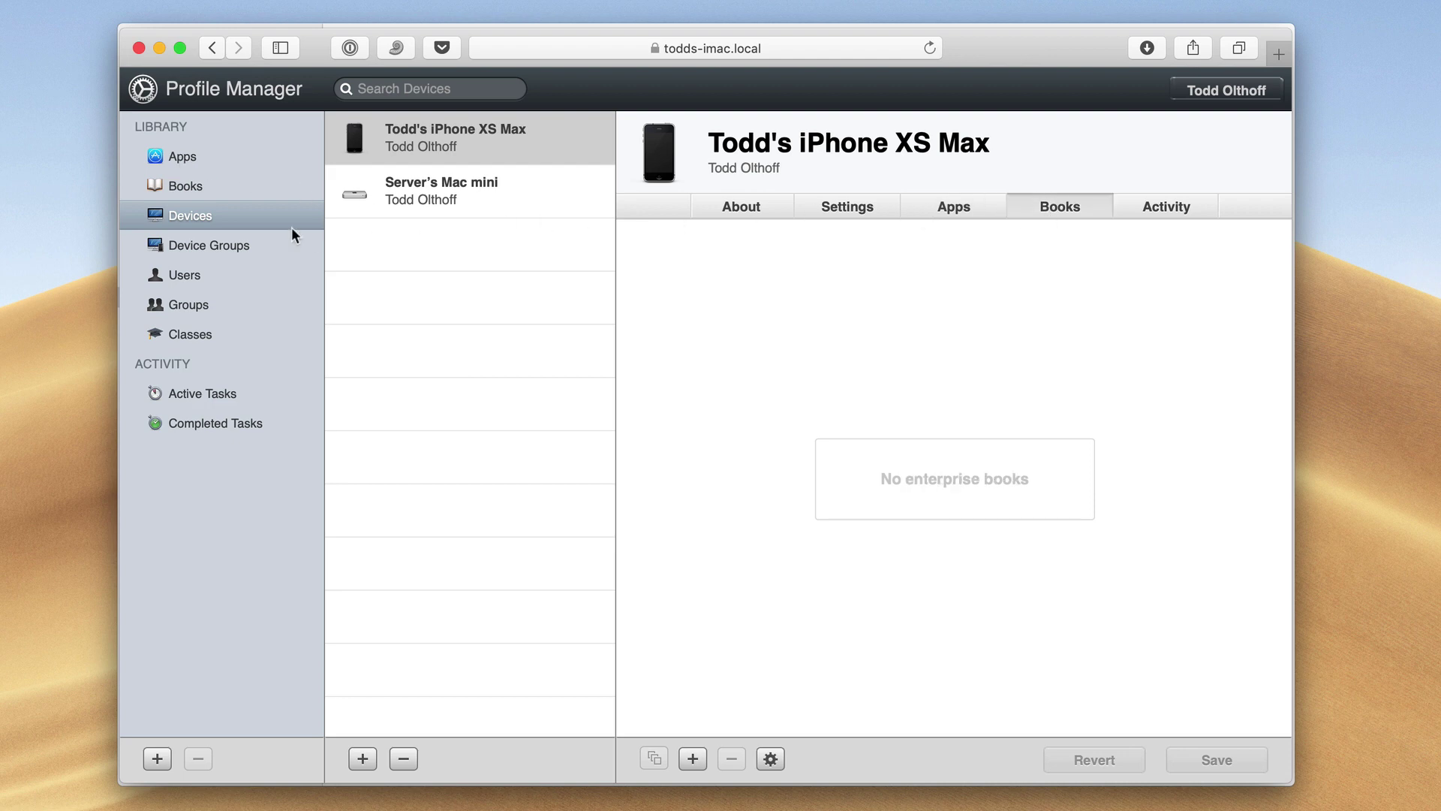
left_click(1167, 207)
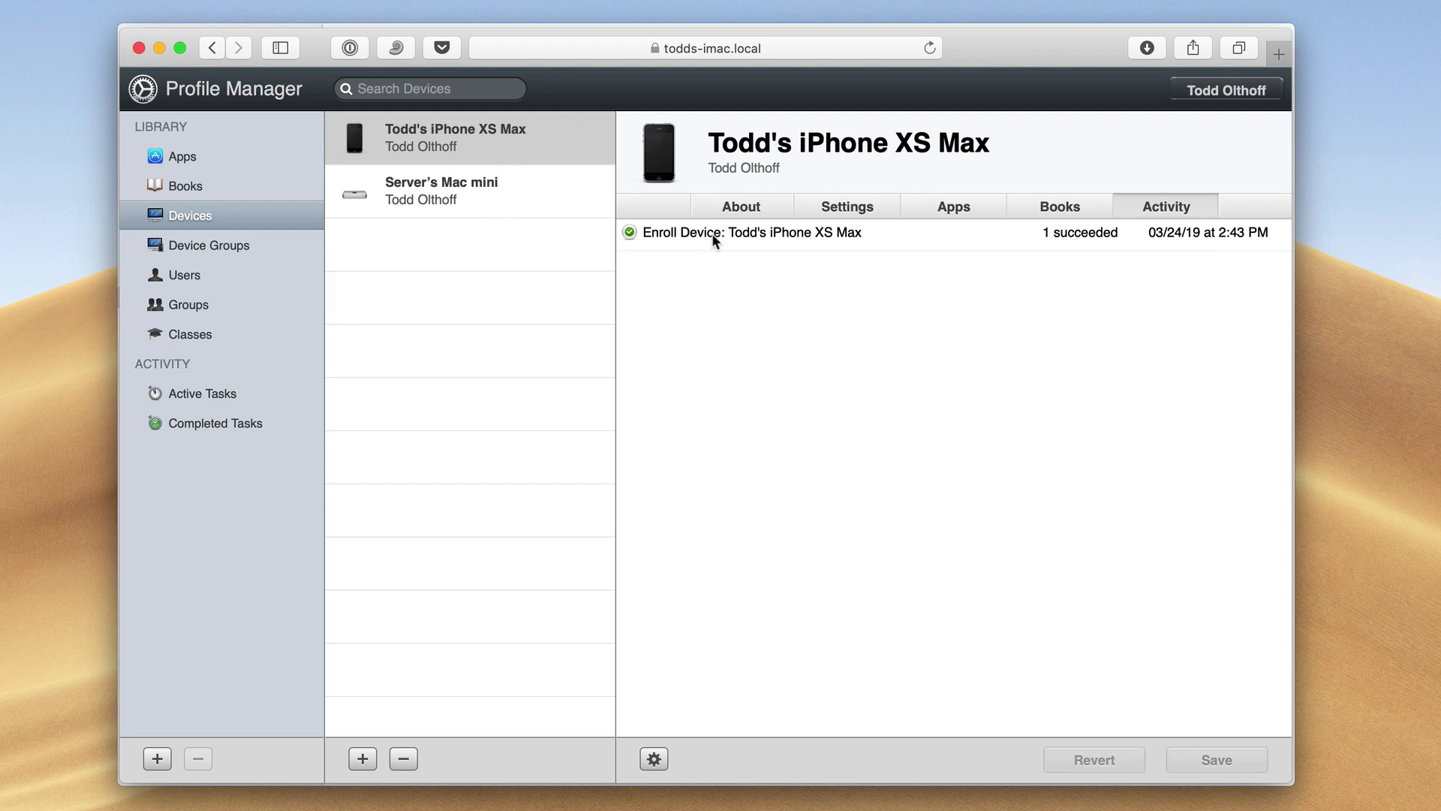
left_click(759, 210)
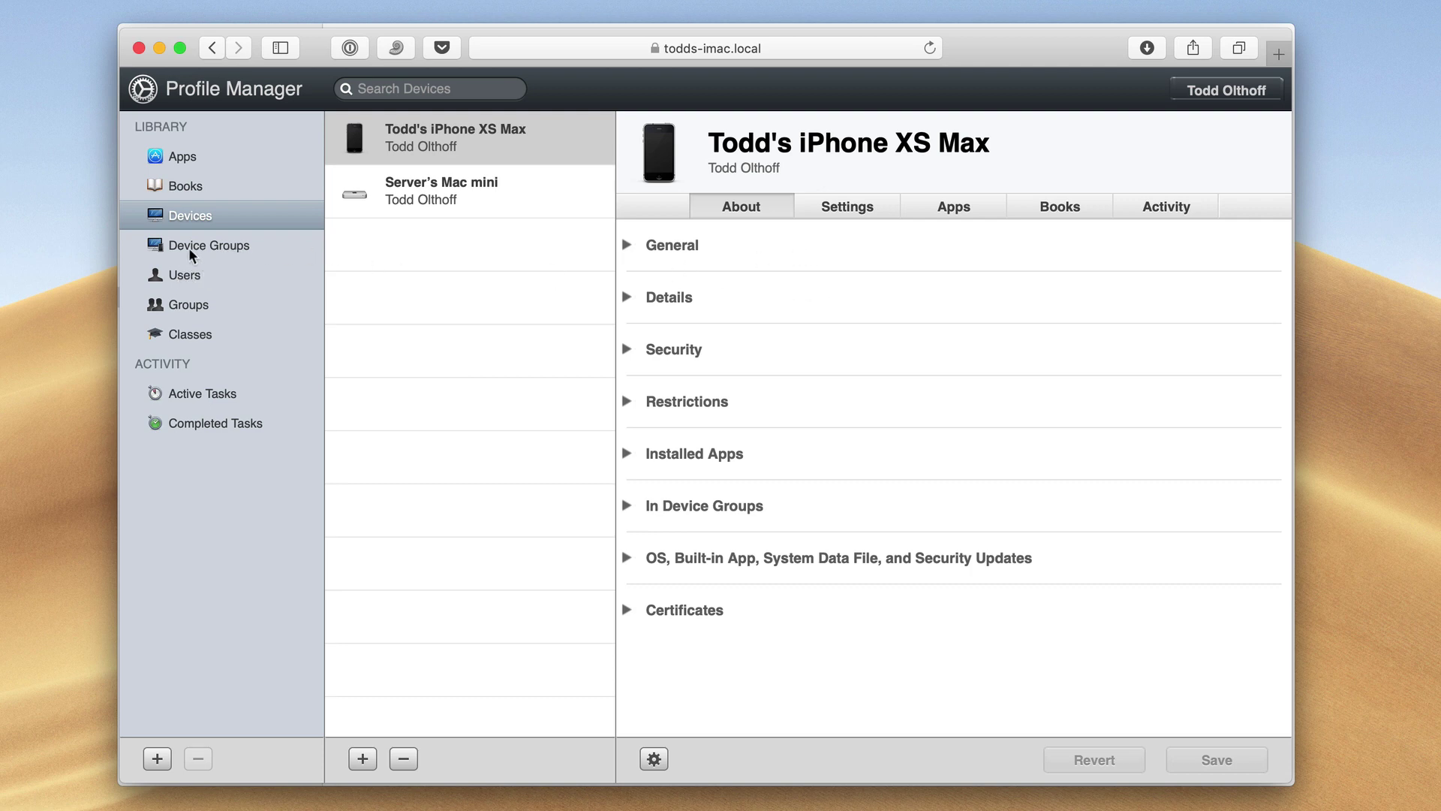
Show the user accounts list and open the second local user's About details.
left_click(188, 275)
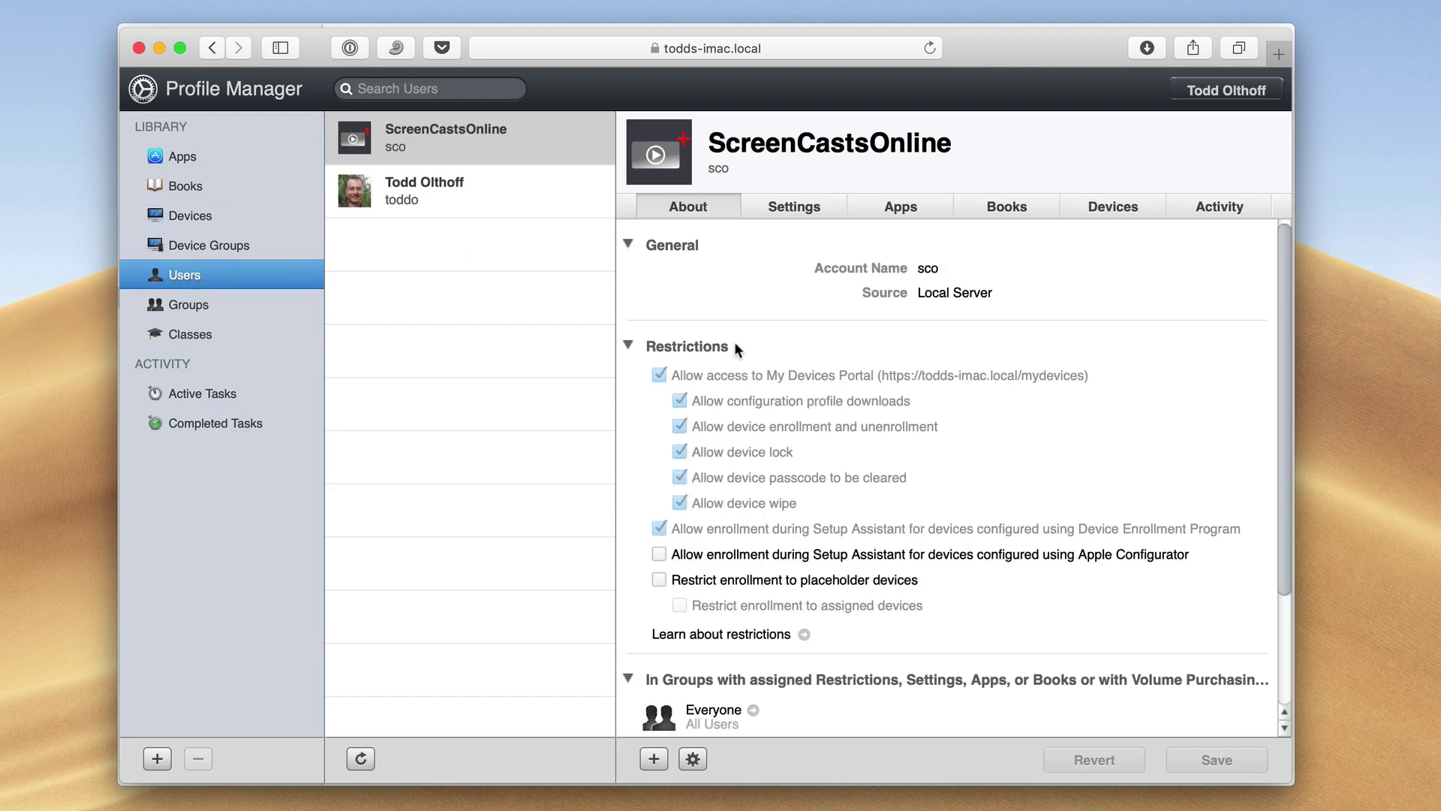
left_click(484, 195)
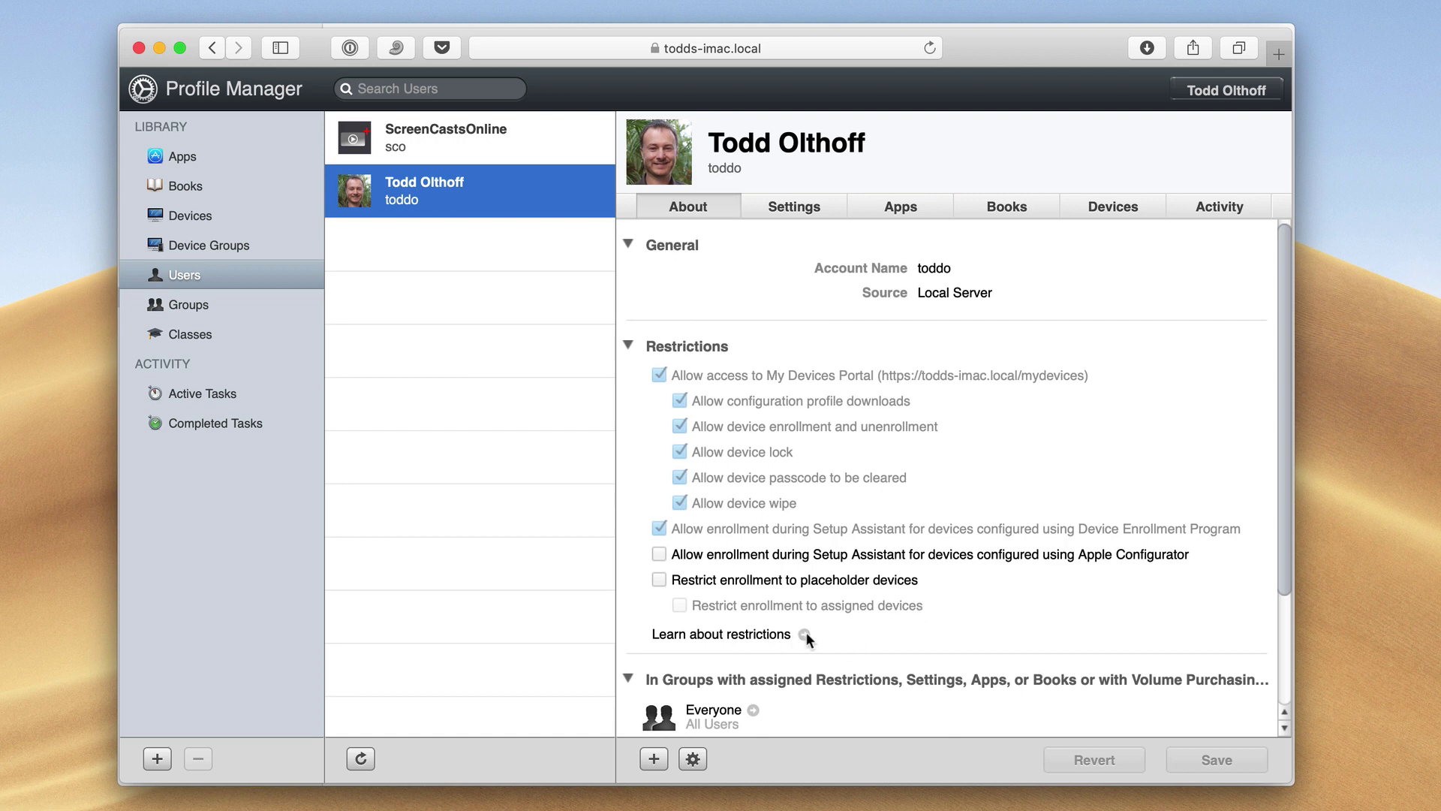
Expand and collapse the user's OS/Security Updates section, then show the user's Settings tab.
scroll(886, 622, "down", 5)
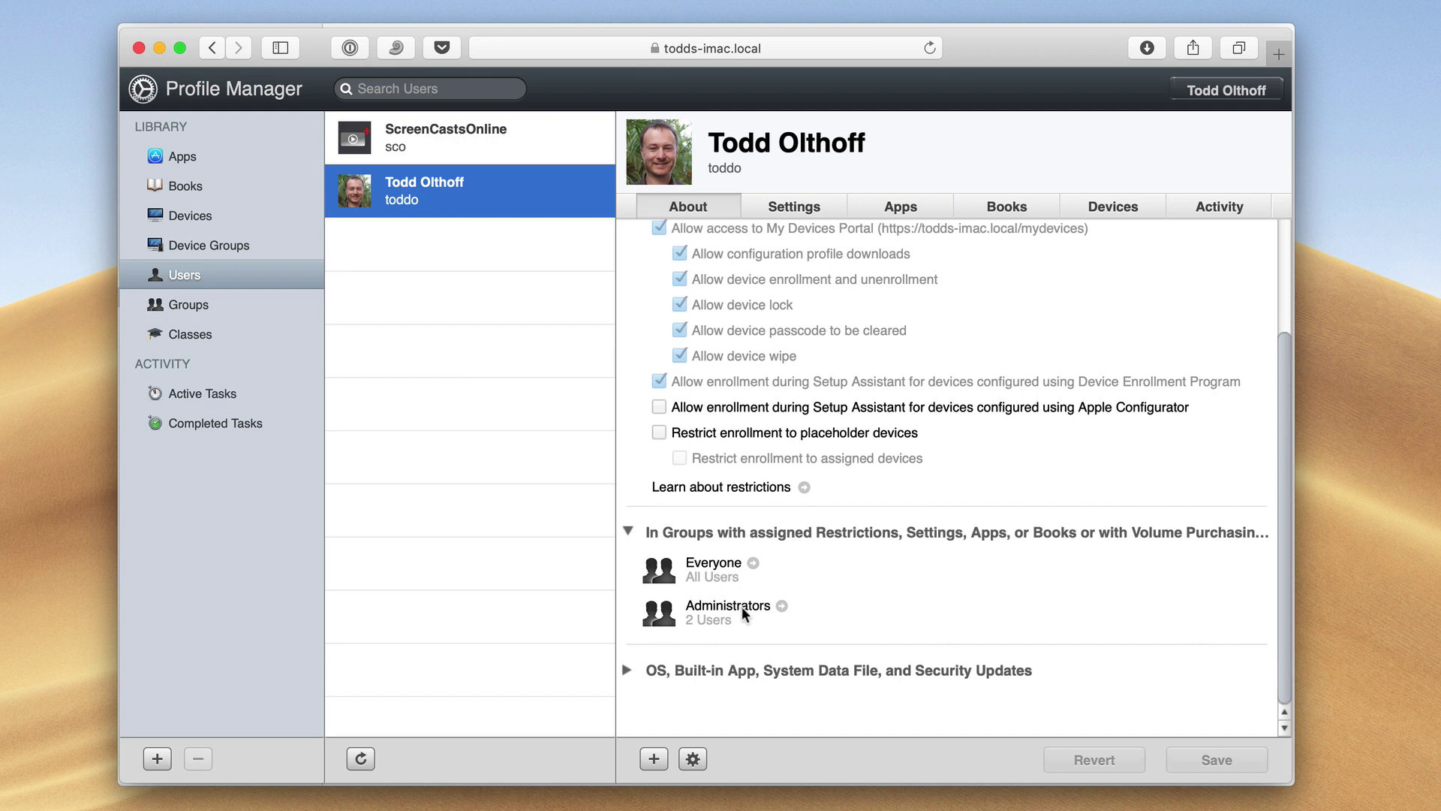
left_click(626, 668)
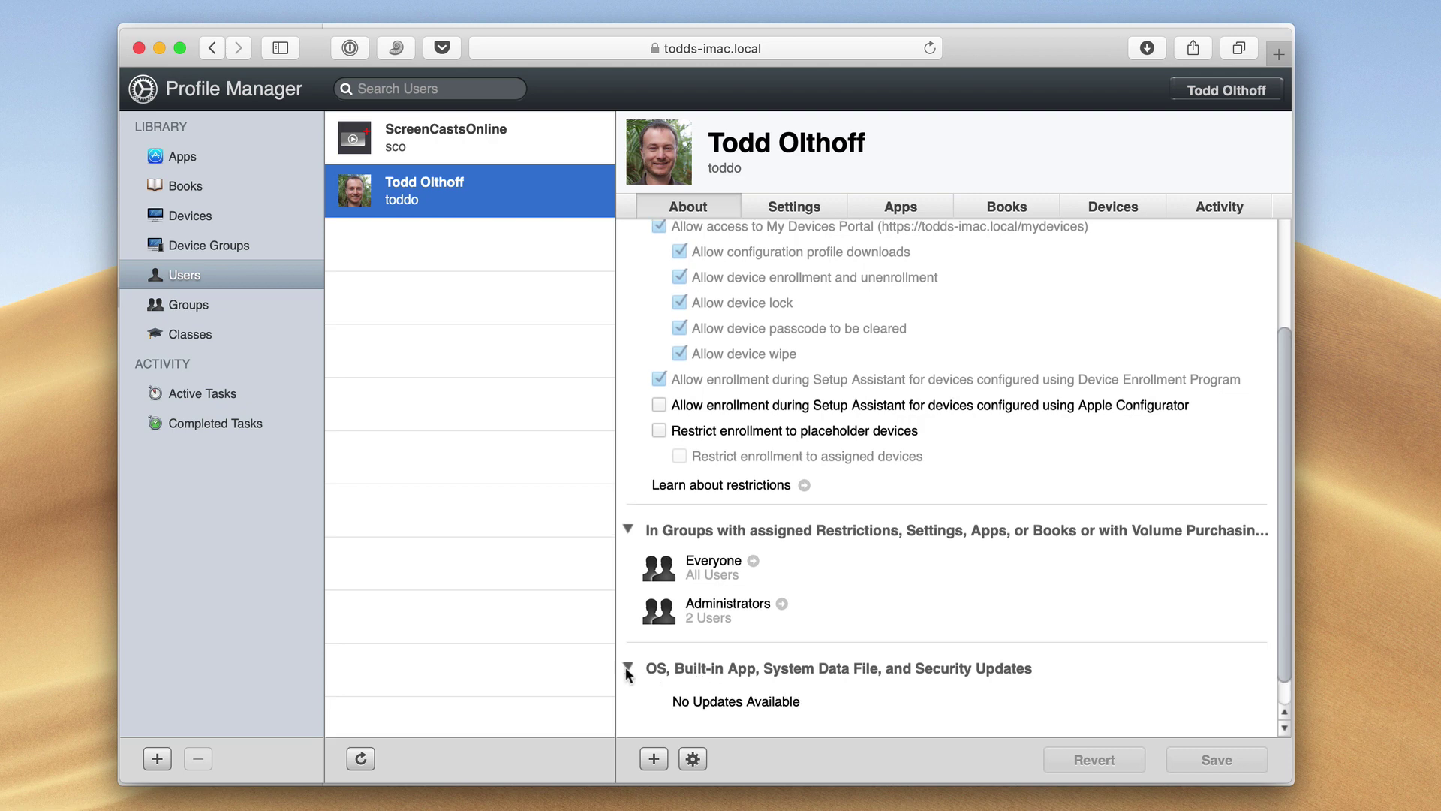
scroll(624, 666, "down", 1)
left_click(629, 639)
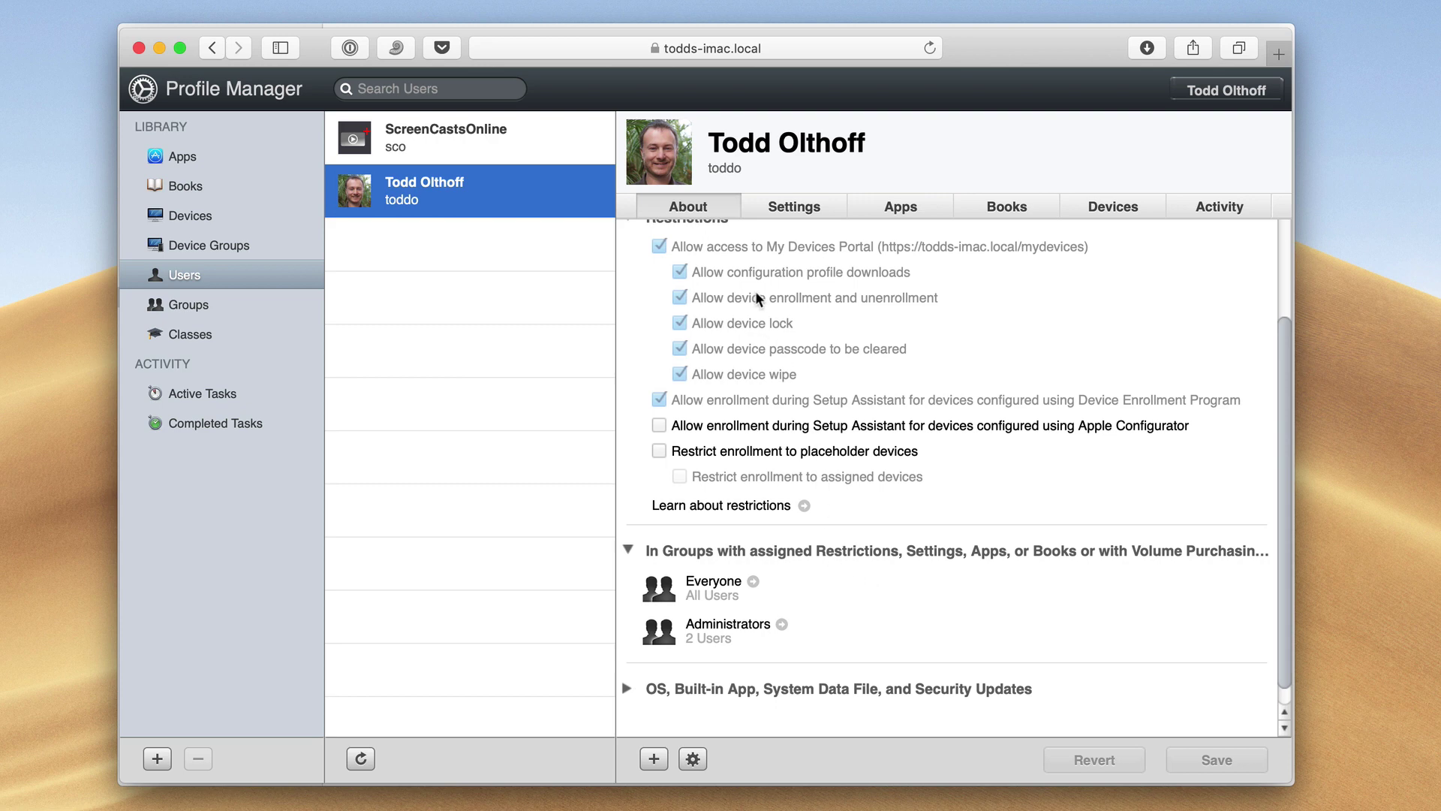
left_click(816, 209)
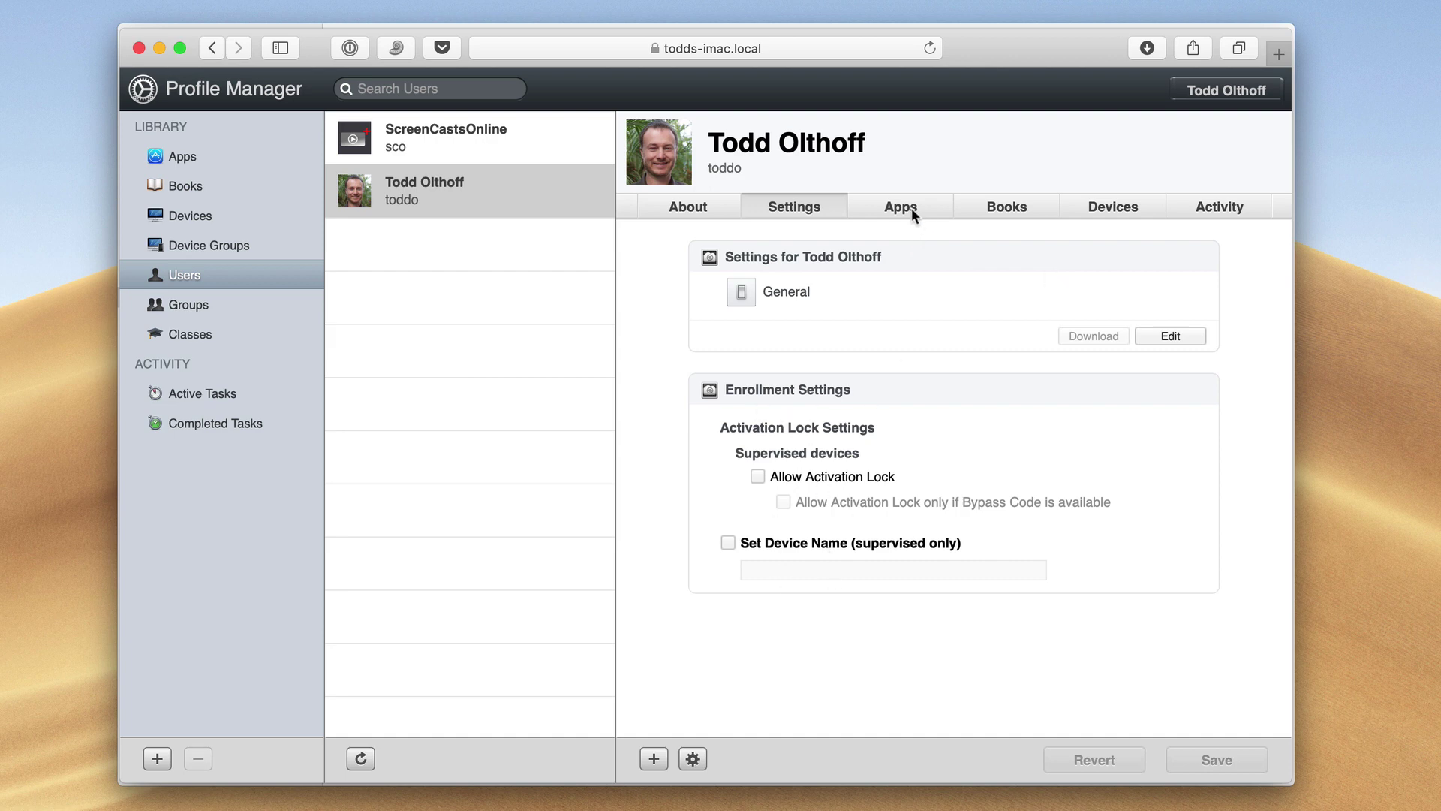
List the user's devices (Mac mini and iPhone XS Max), then check their activity, which shows No Activity.
left_click(1125, 213)
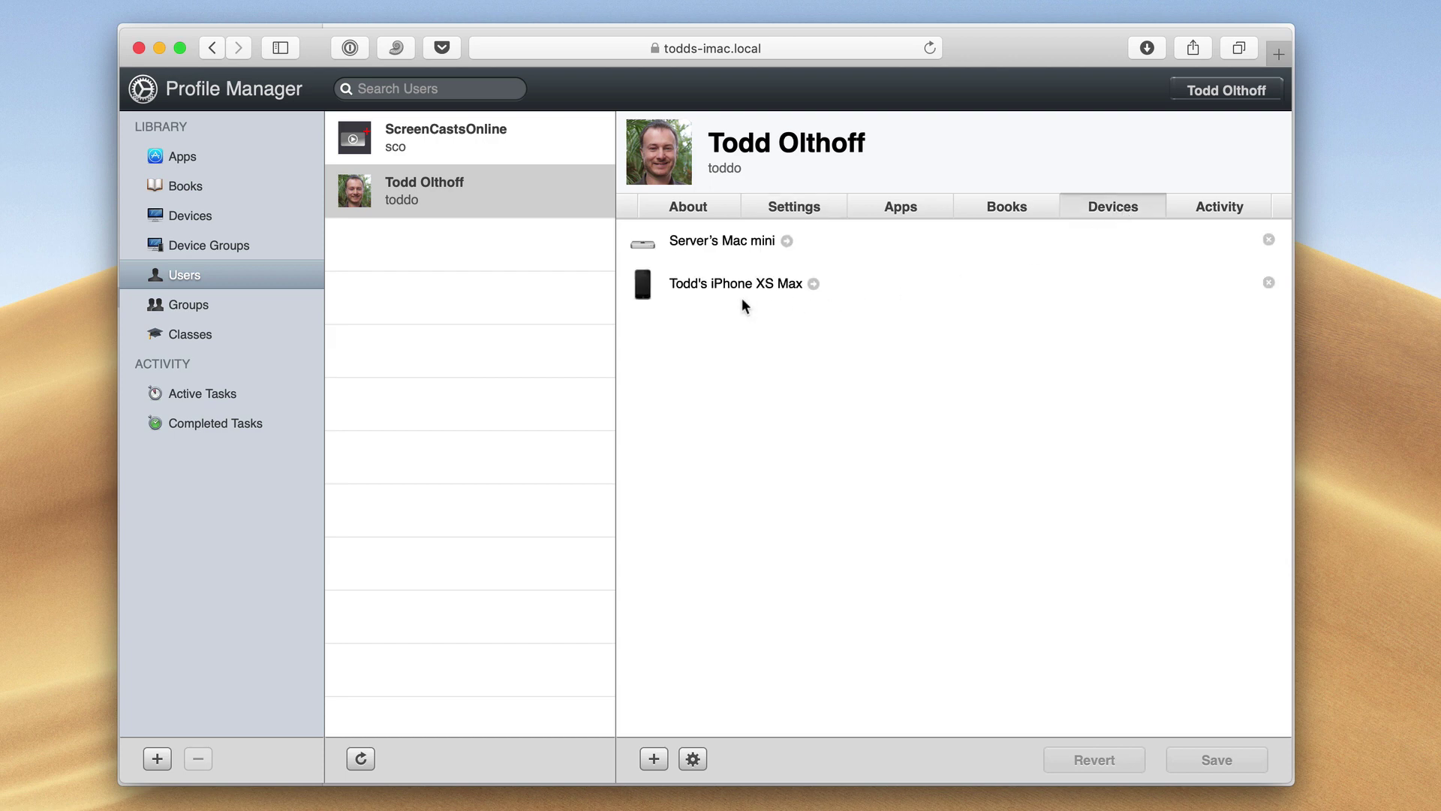
left_click(1222, 209)
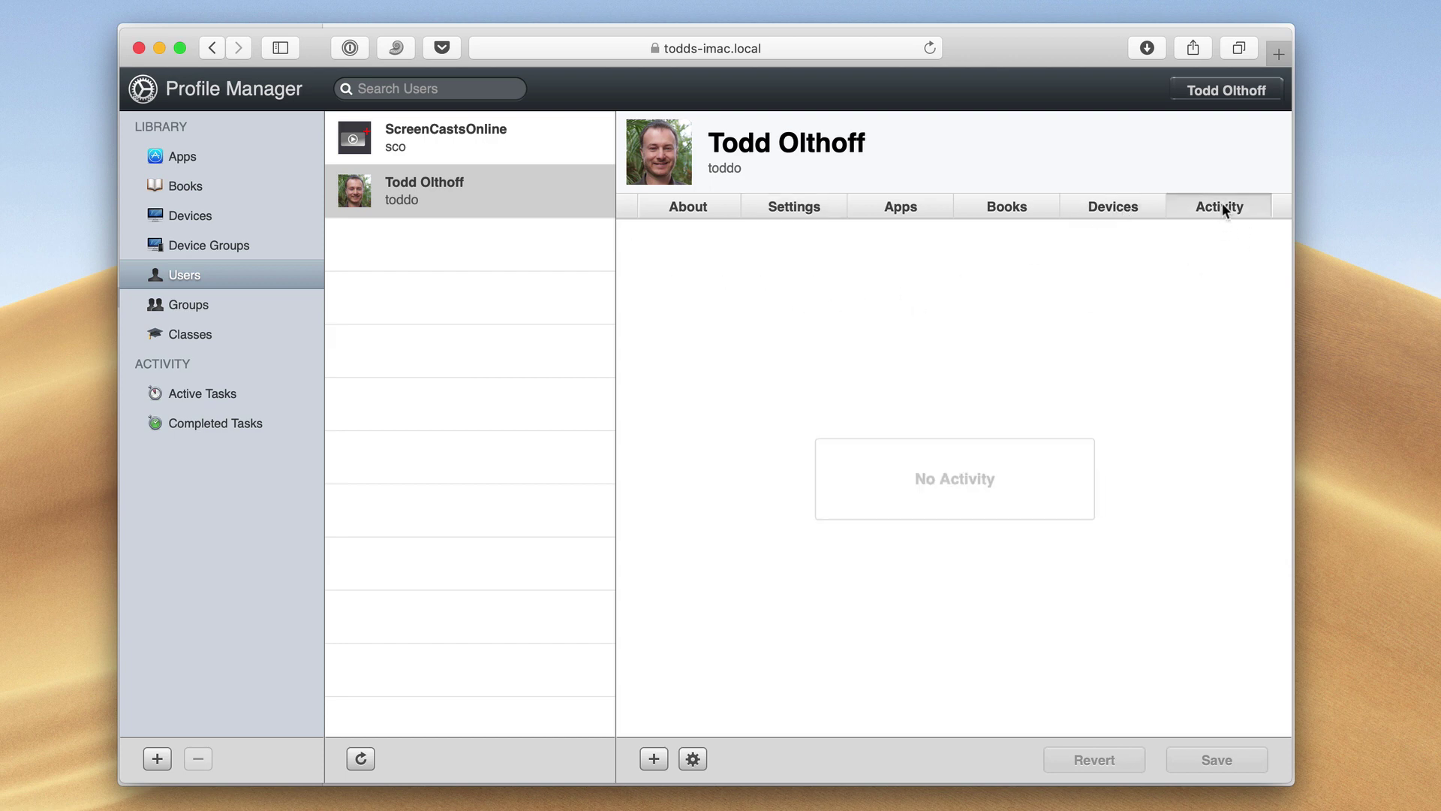